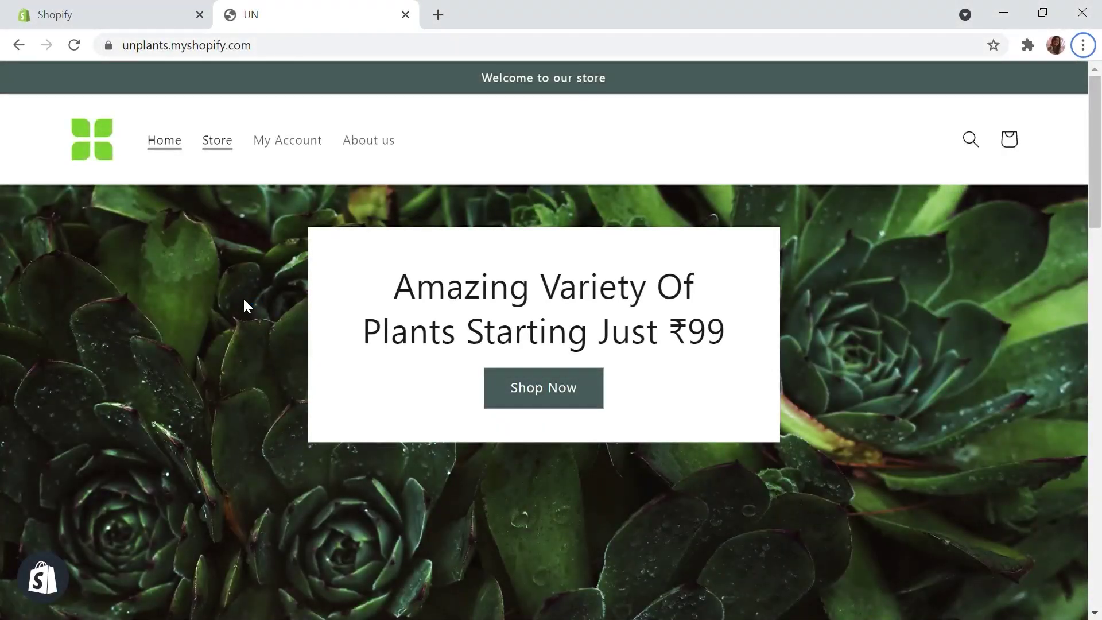
Step: Search the Shopify App Store for 'Appmaker' and open the Appmaker.xyz listing
left_click(44, 7)
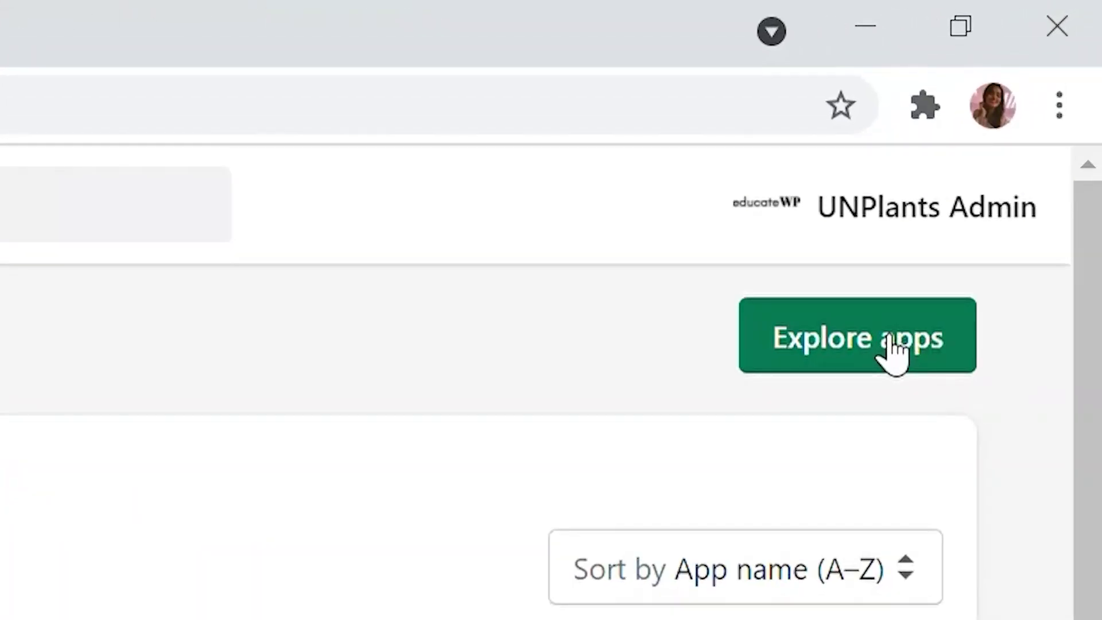
left_click(812, 362)
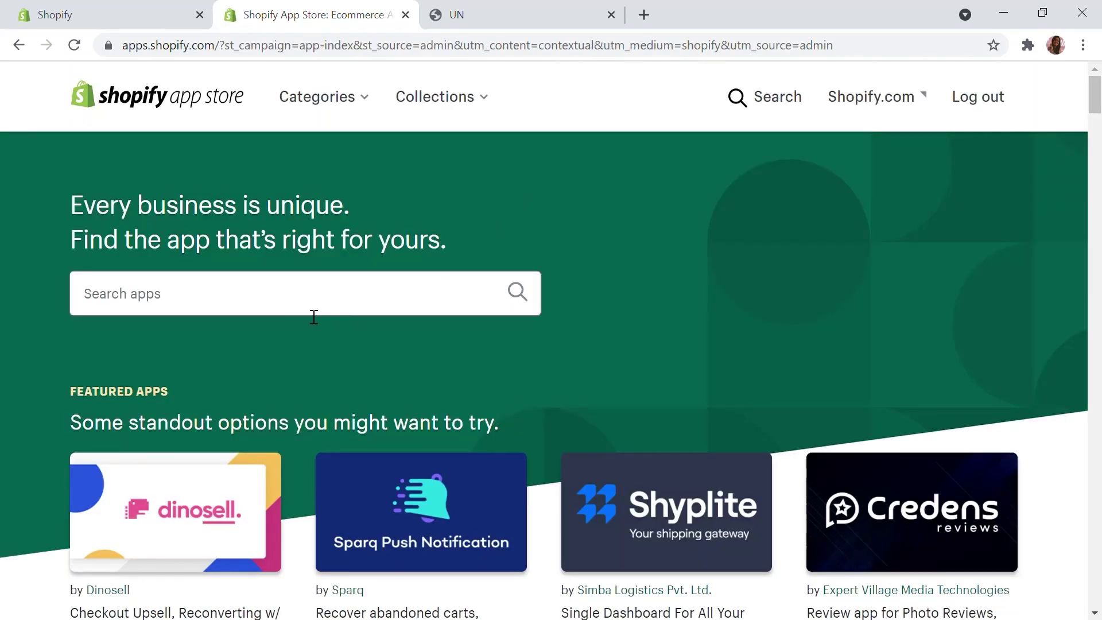
left_click(319, 309)
type("Appmaker")
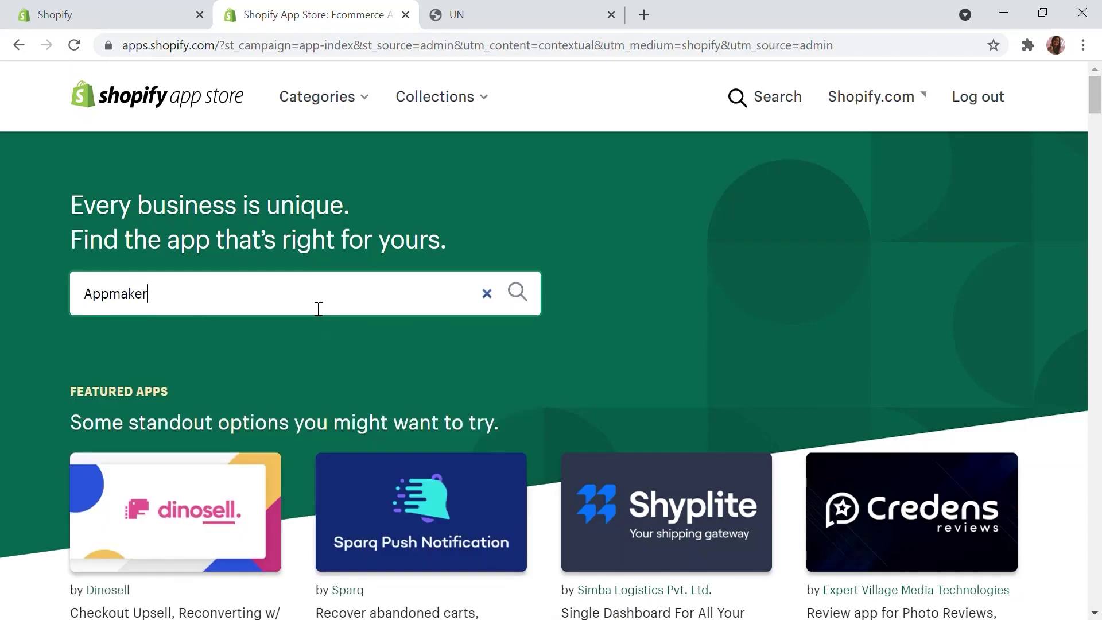
key("Return")
scroll(437, 368, "down", 2)
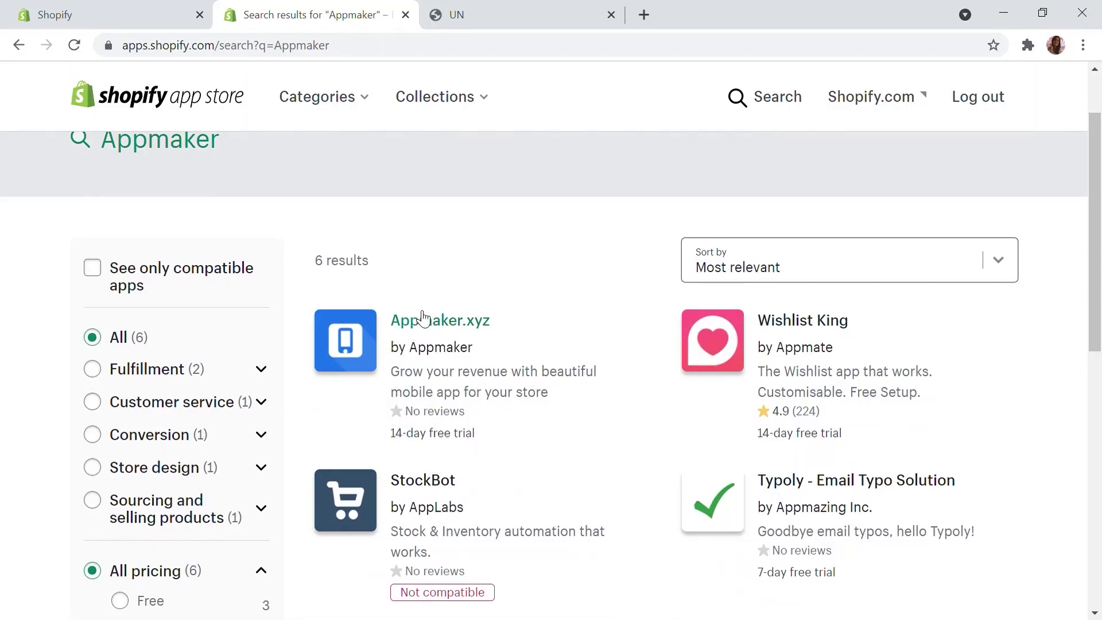
scroll(422, 317, "down", 2)
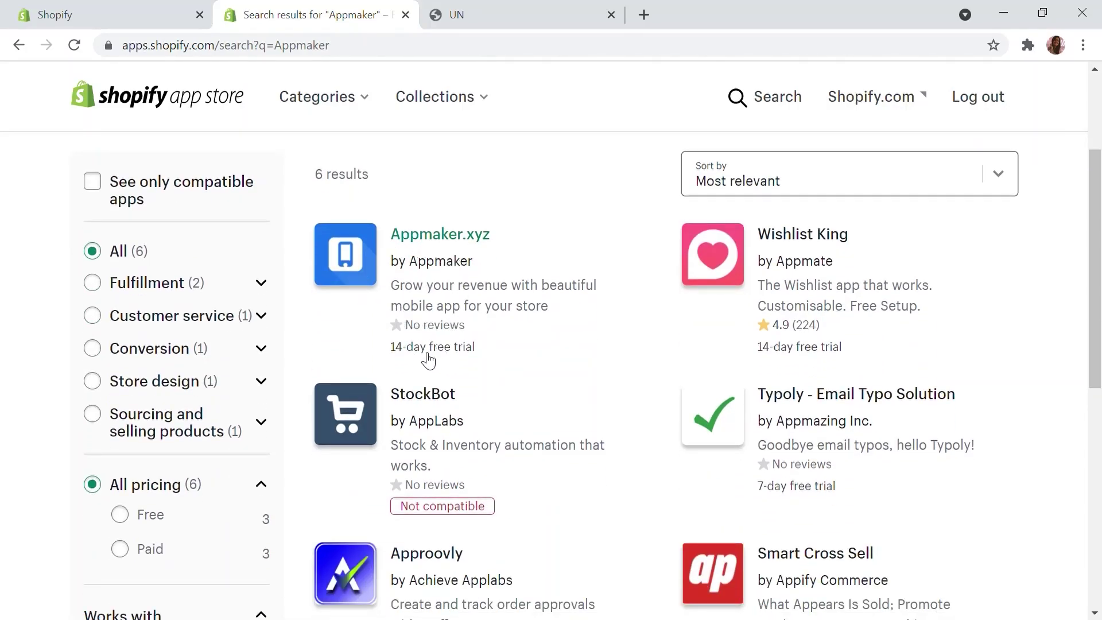
left_click(411, 240)
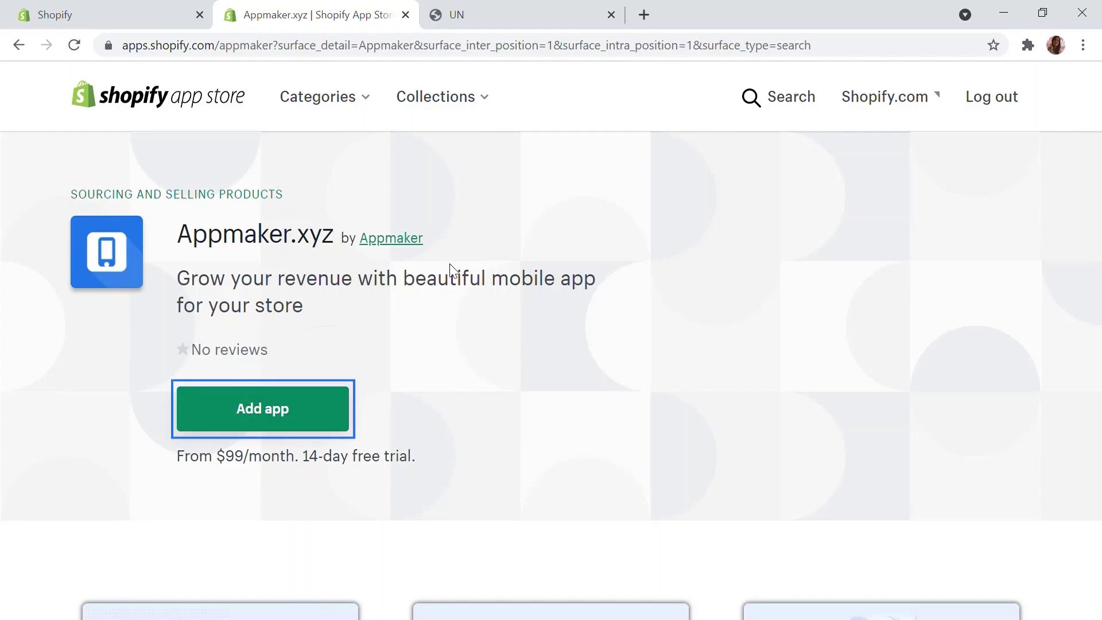
Step: Add Appmaker.xyz to the store and approve it as a sales channel
left_click(287, 413)
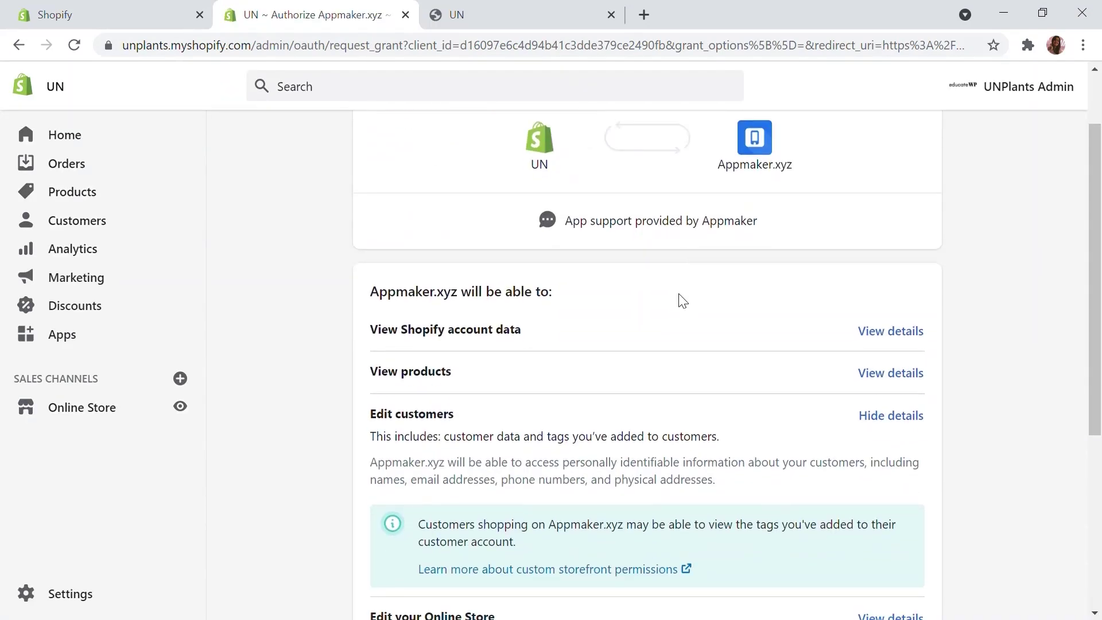
scroll(692, 309, "up", 1)
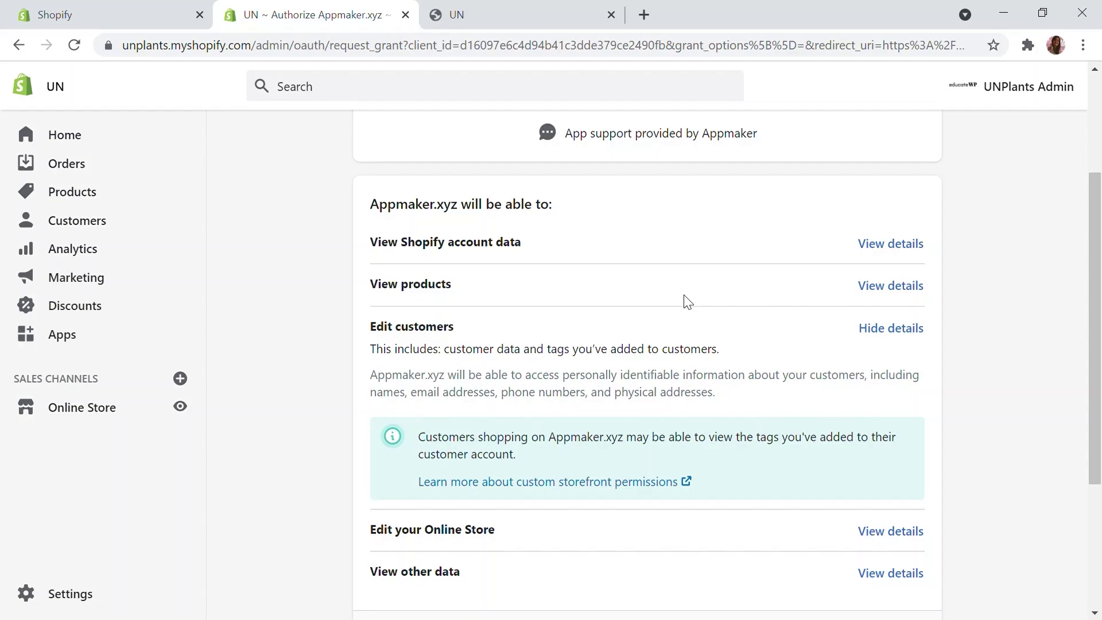
scroll(686, 301, "down", 4)
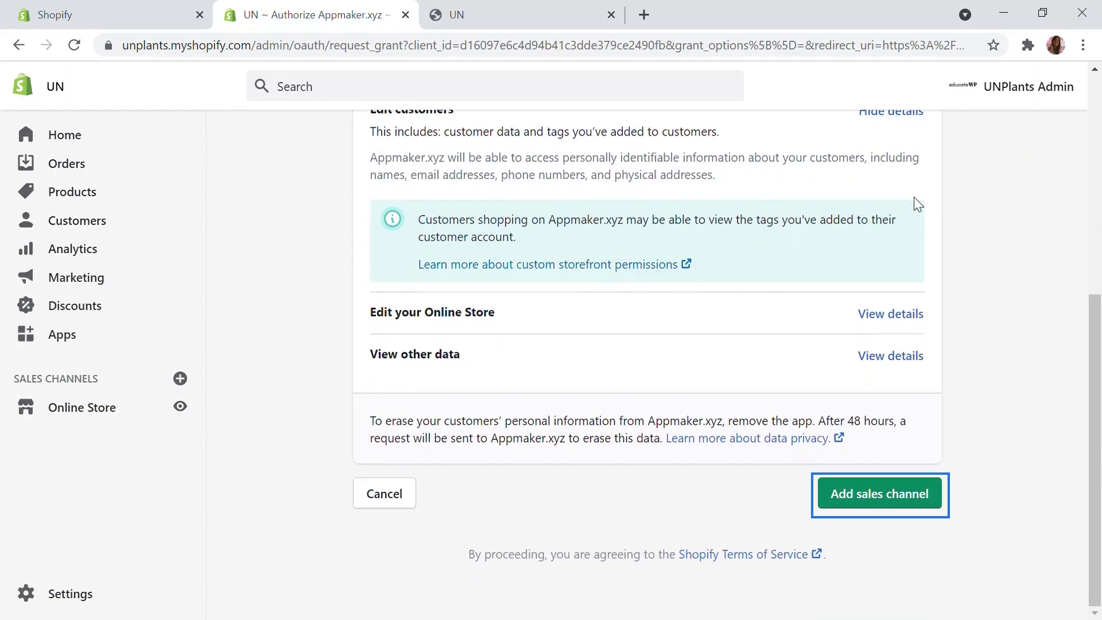
left_click(858, 488)
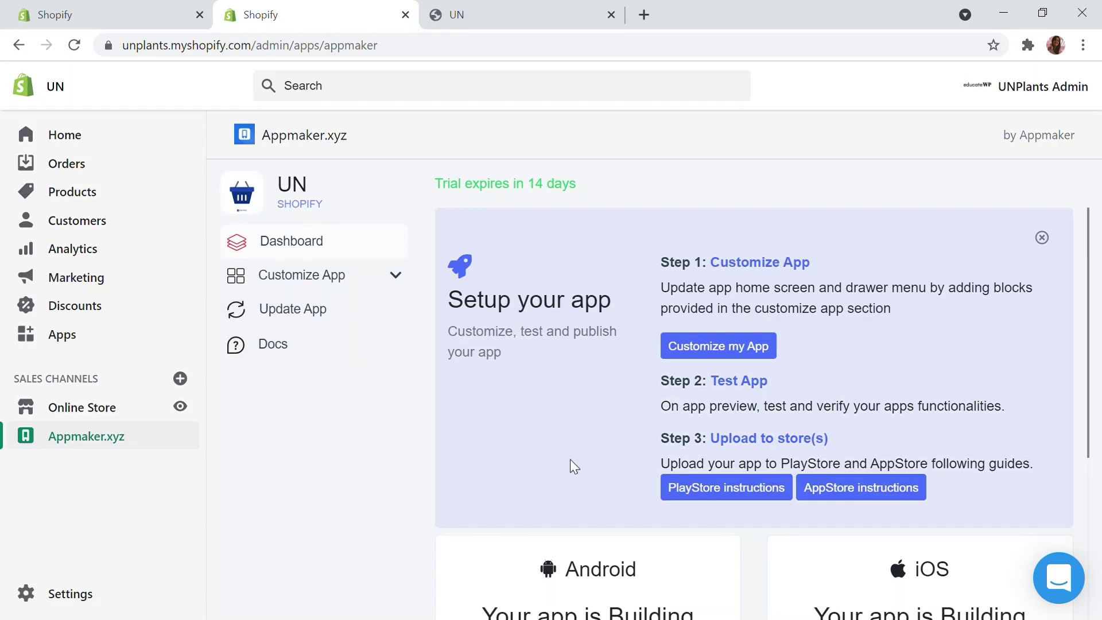
Step: Scroll through the Setup your app panel on the Appmaker.xyz dashboard
scroll(578, 334, "down", 1)
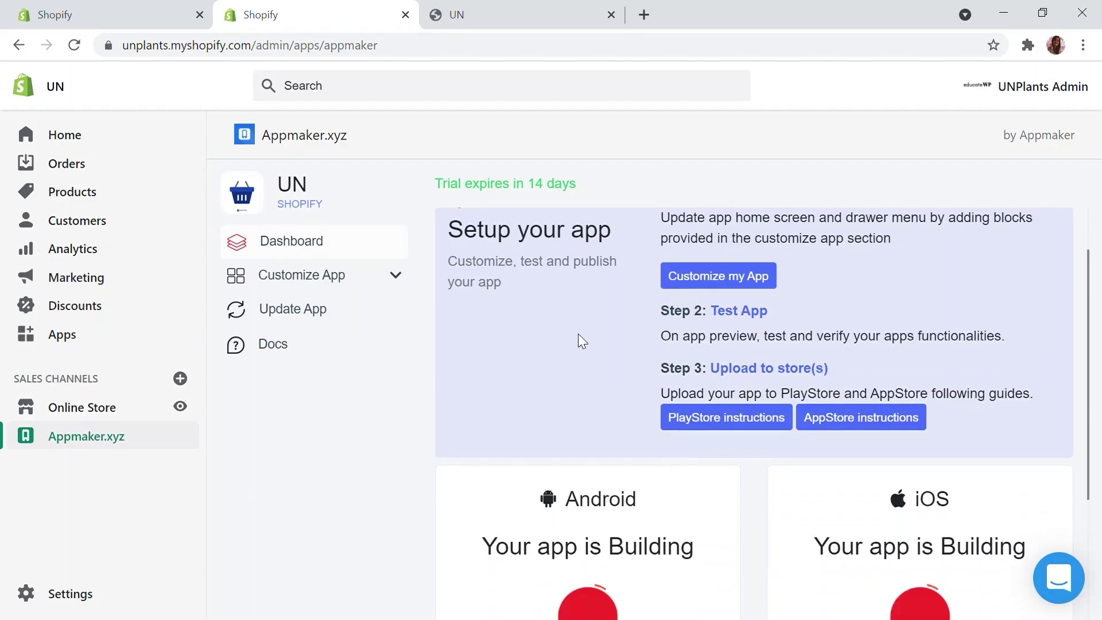
scroll(580, 336, "up", 1)
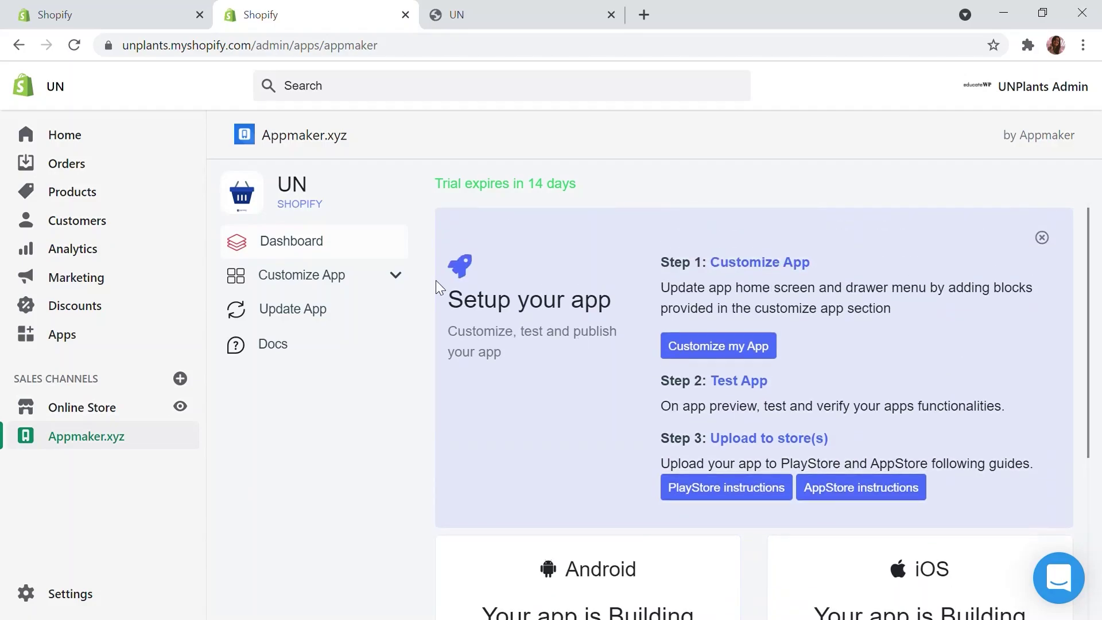
scroll(860, 353, "down", 1)
scroll(758, 418, "up", 1)
Step: Close the Setup your app guide on the Appmaker.xyz dashboard
left_click(1042, 239)
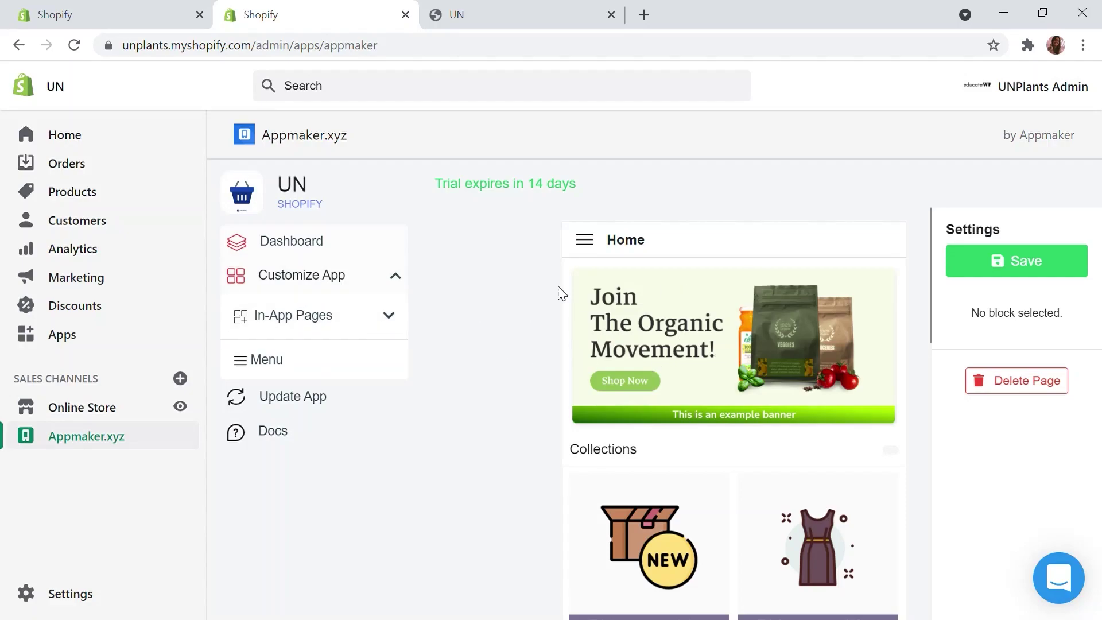
left_click(342, 276)
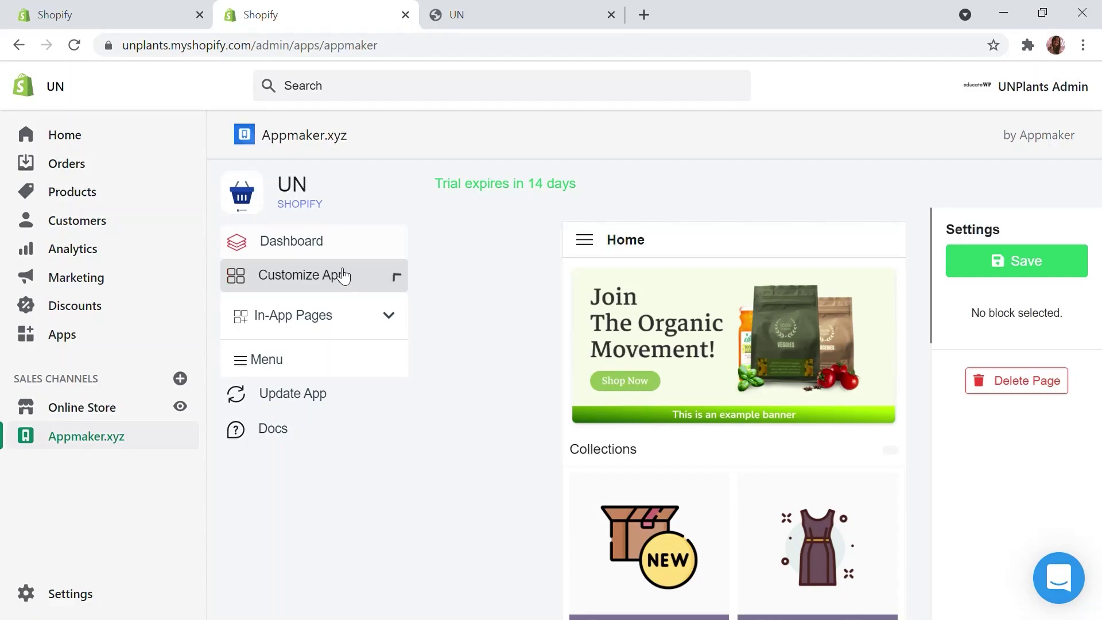
left_click(337, 277)
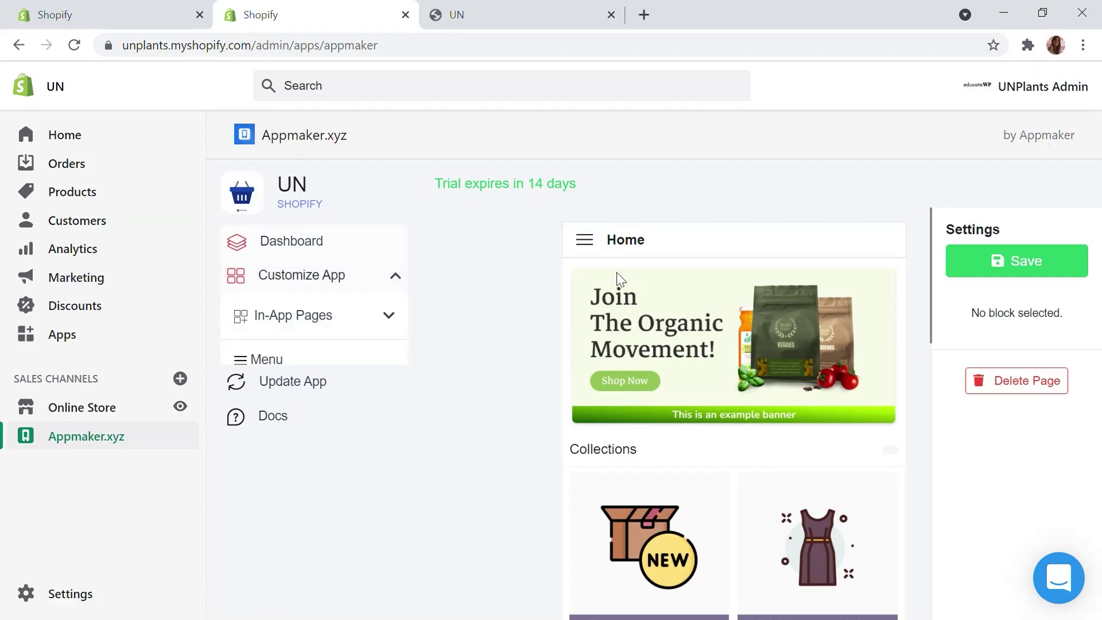
scroll(701, 272, "down", 1)
scroll(701, 275, "up", 1)
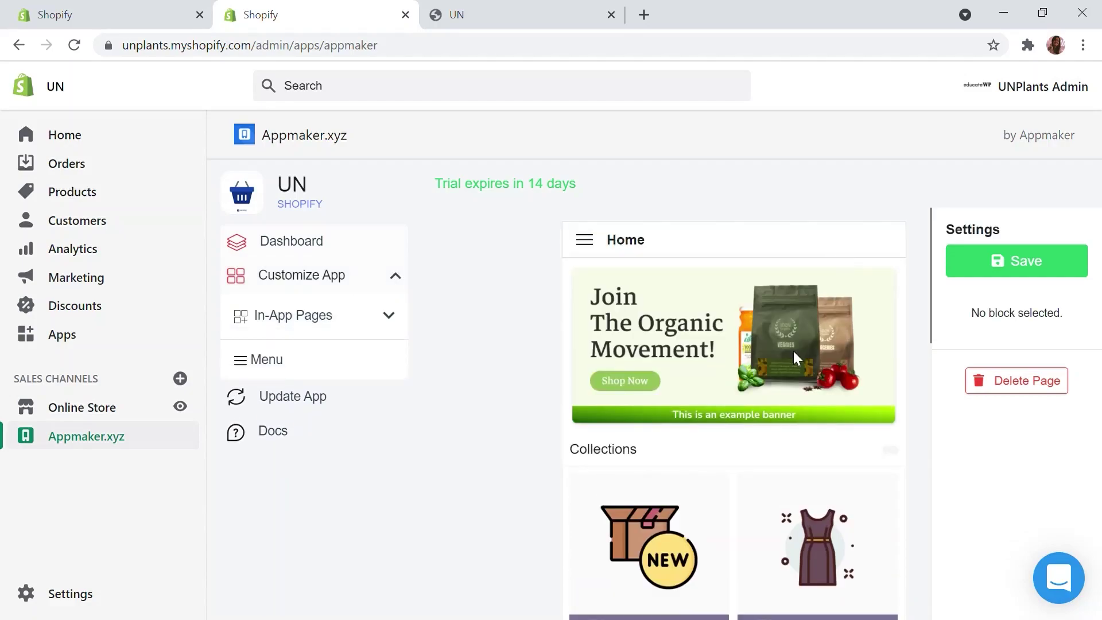
scroll(770, 383, "down", 2)
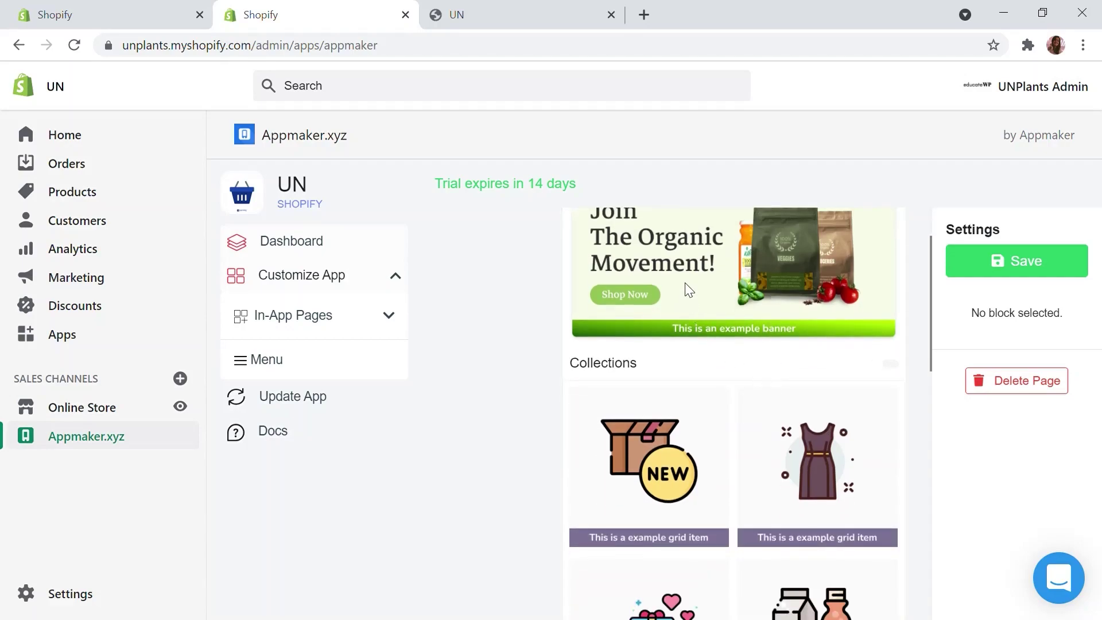
scroll(644, 393, "down", 2)
scroll(766, 443, "down", 2)
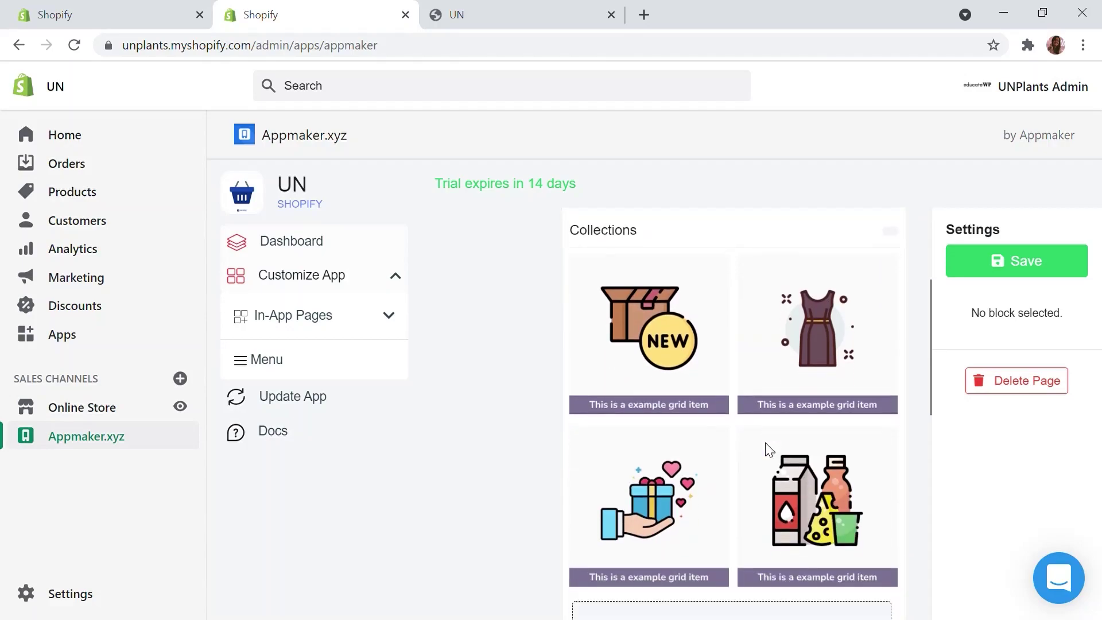
scroll(718, 441, "down", 4)
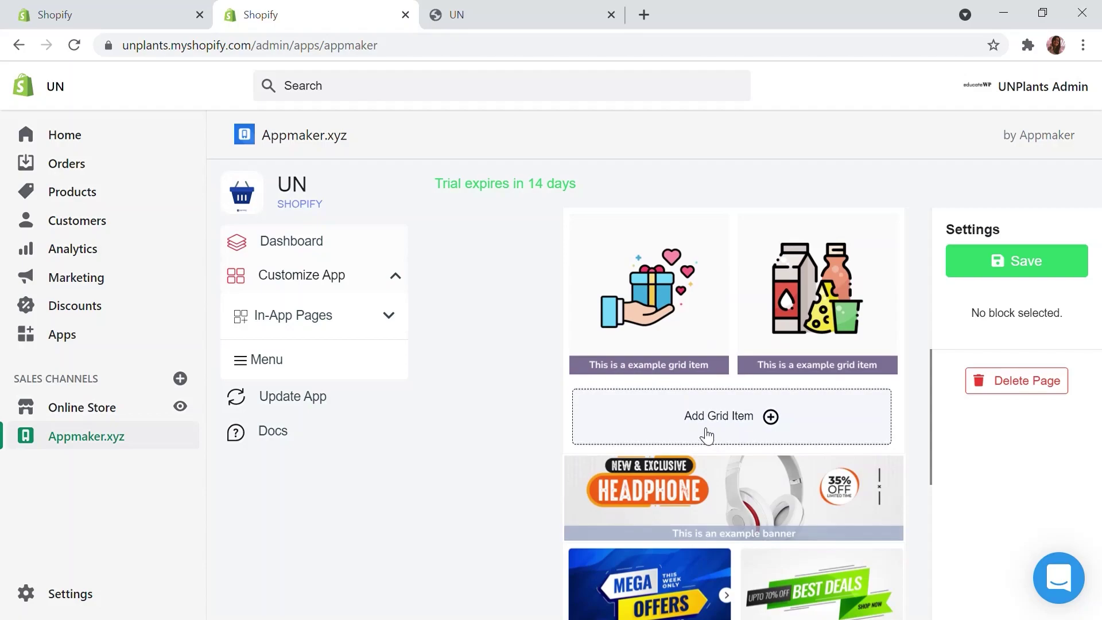
scroll(709, 438, "down", 2)
scroll(705, 436, "down", 4)
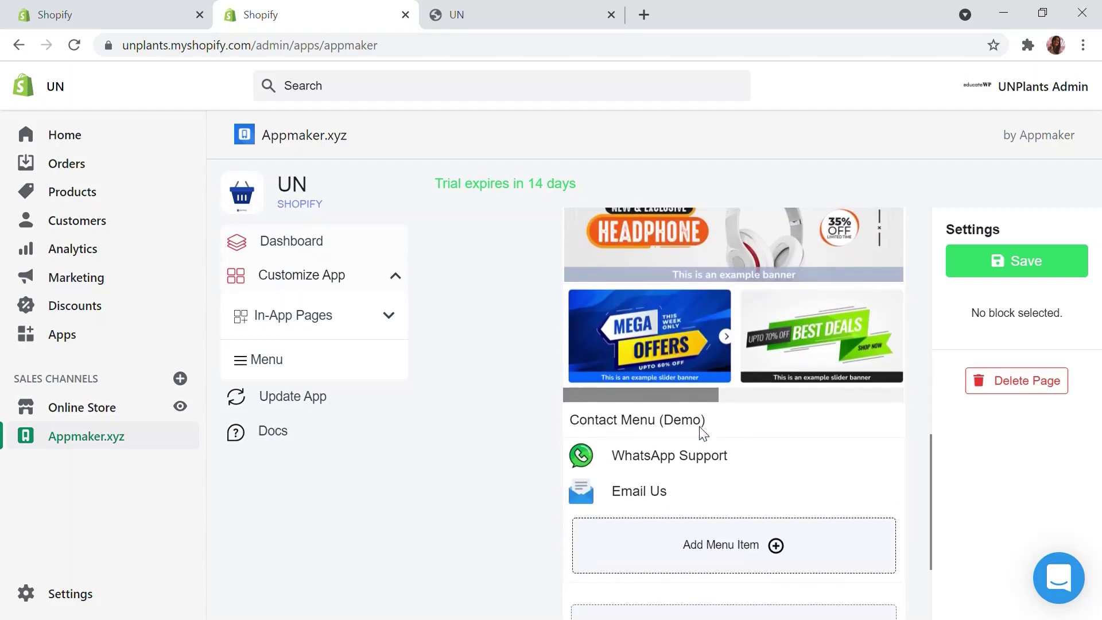
scroll(701, 435, "down", 3)
scroll(721, 447, "up", 8)
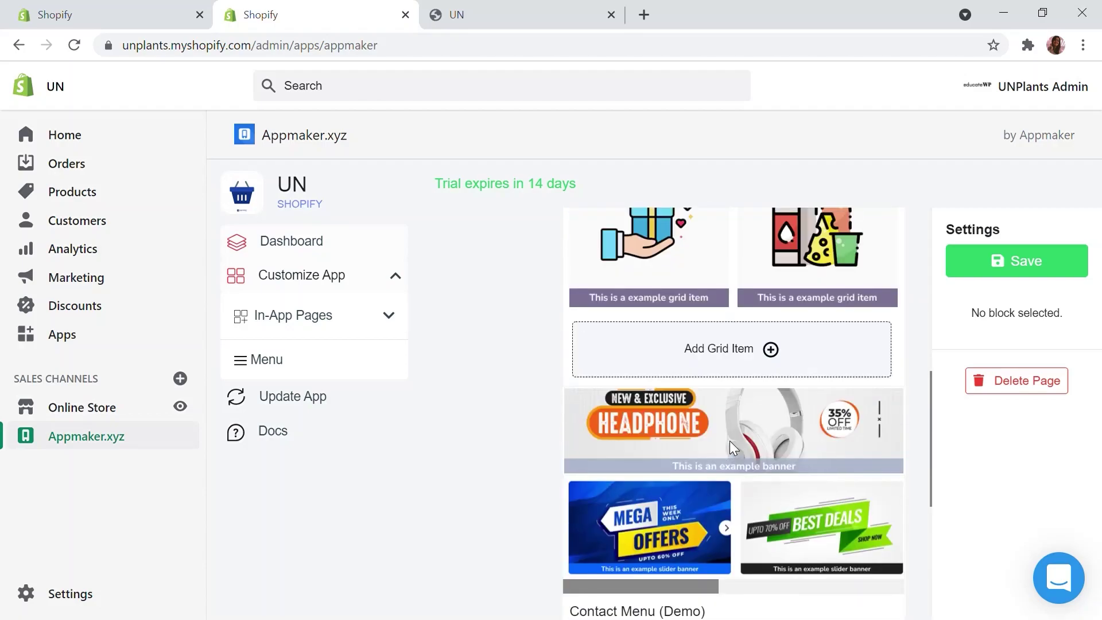
scroll(732, 440, "up", 10)
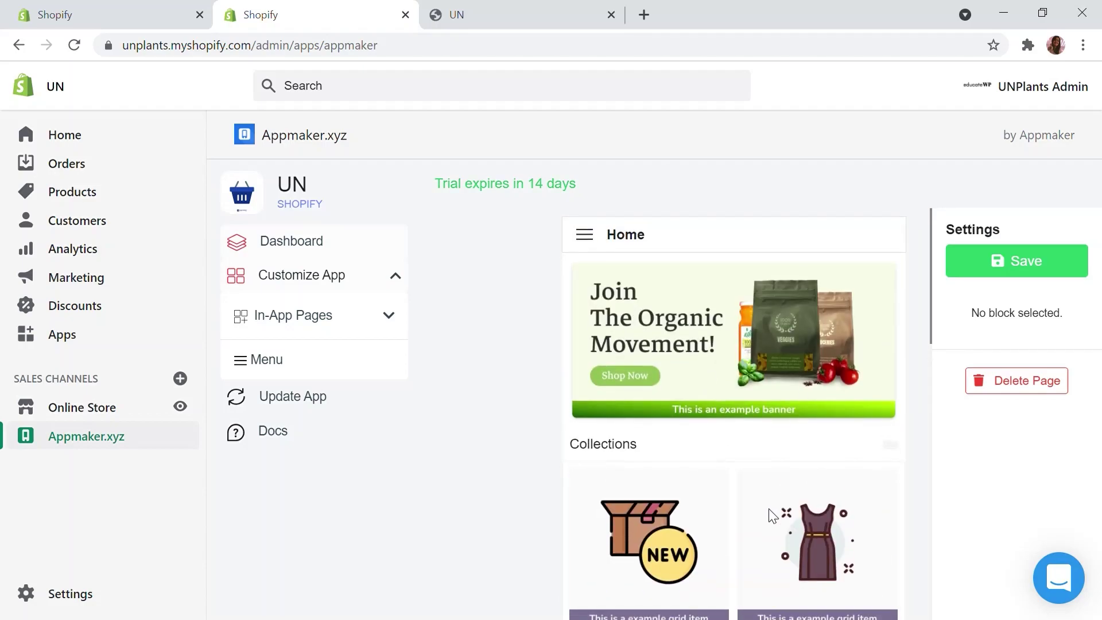
scroll(771, 514, "down", 2)
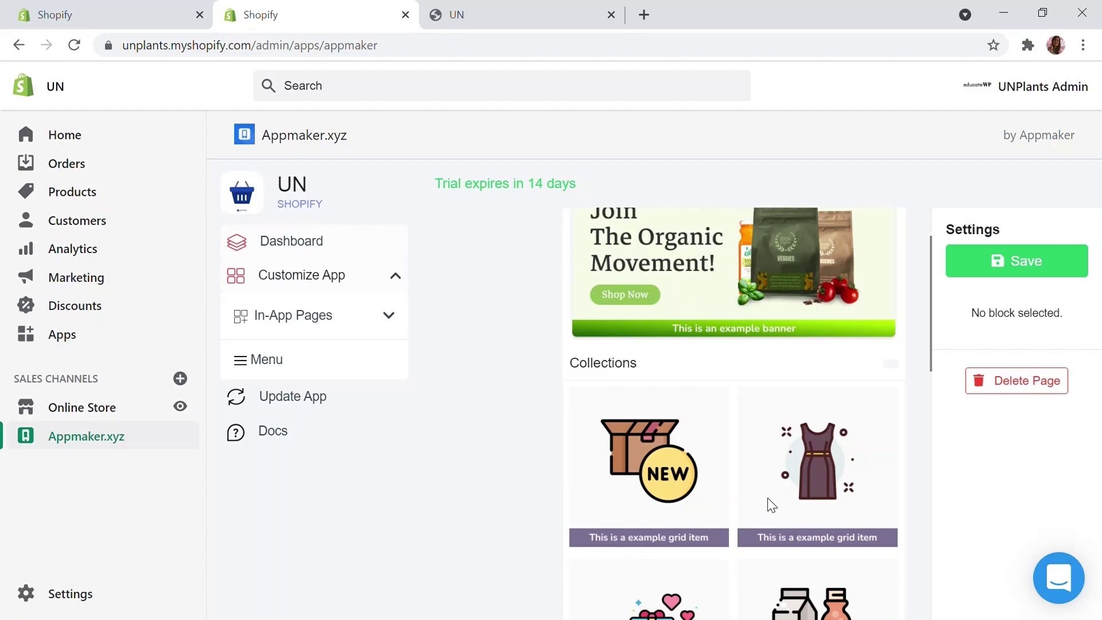
scroll(768, 492, "down", 6)
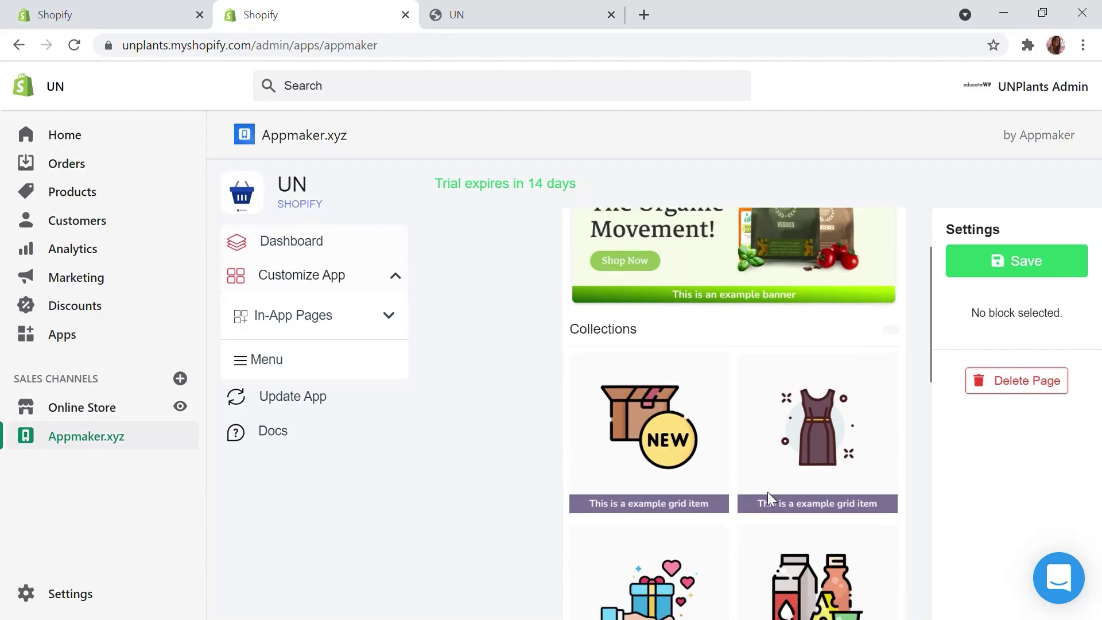
scroll(768, 492, "down", 8)
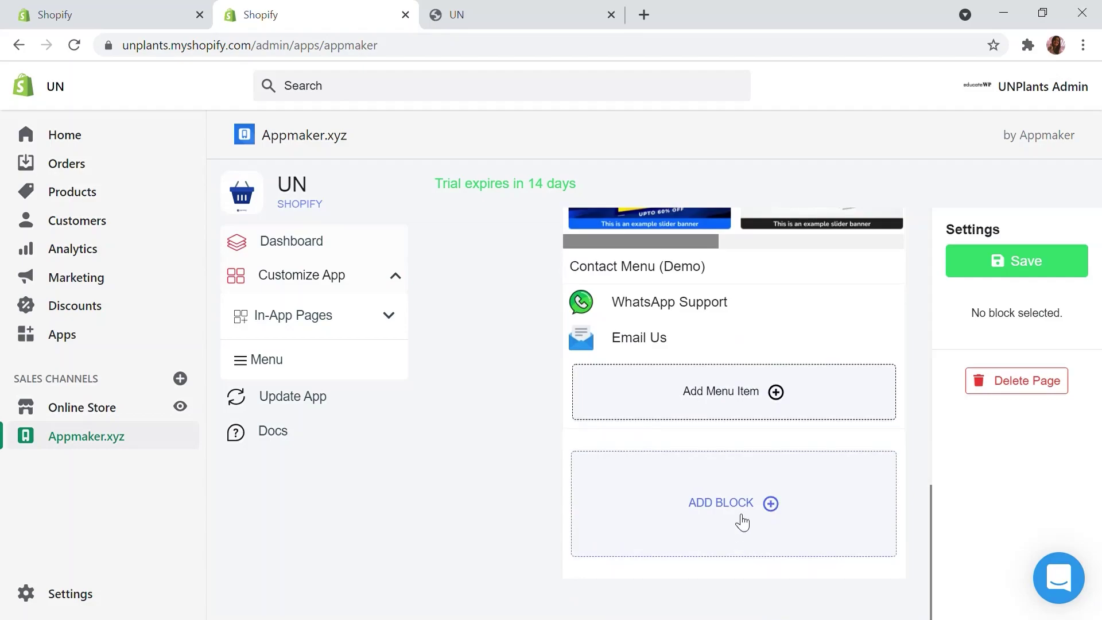
Step: Add a Slider block to the Home page beneath the Contact Menu (Demo)
left_click(745, 507)
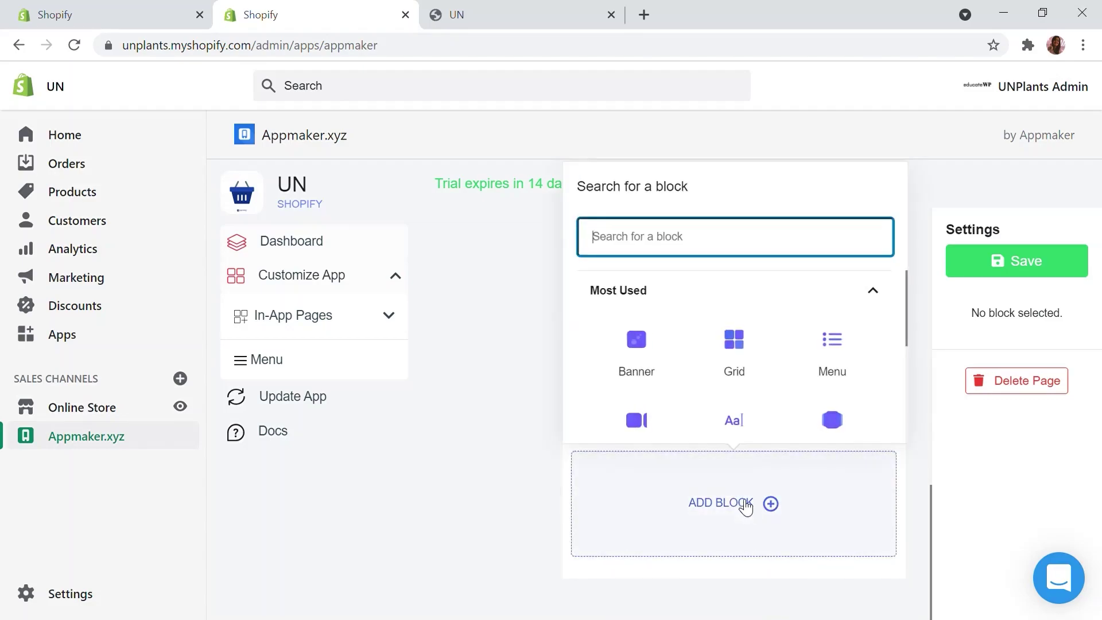
scroll(815, 390, "down", 2)
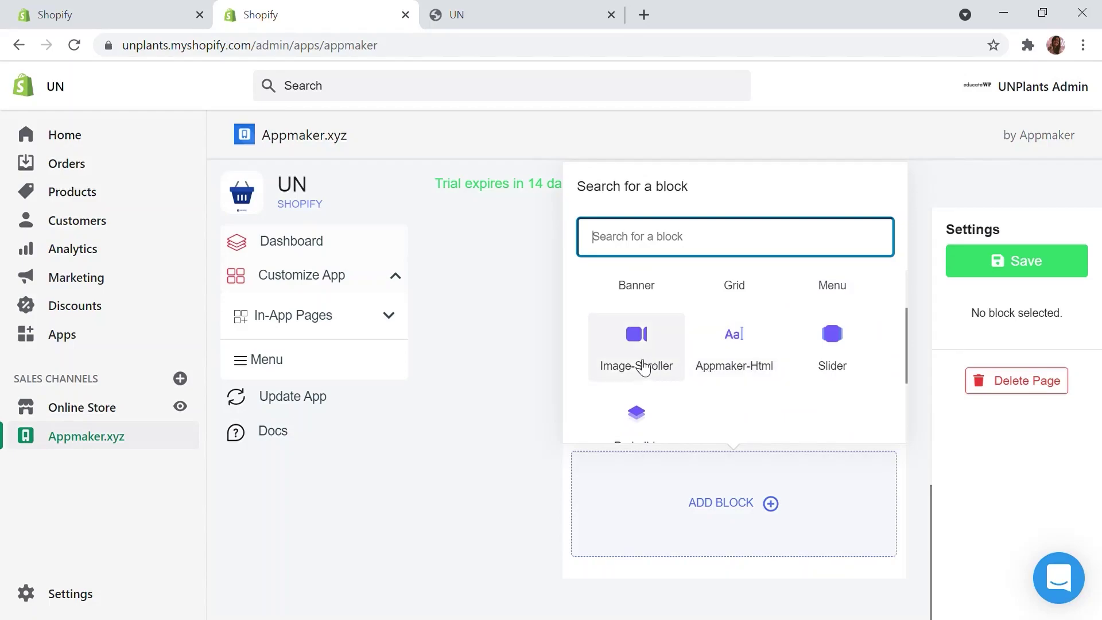
scroll(764, 345, "down", 2)
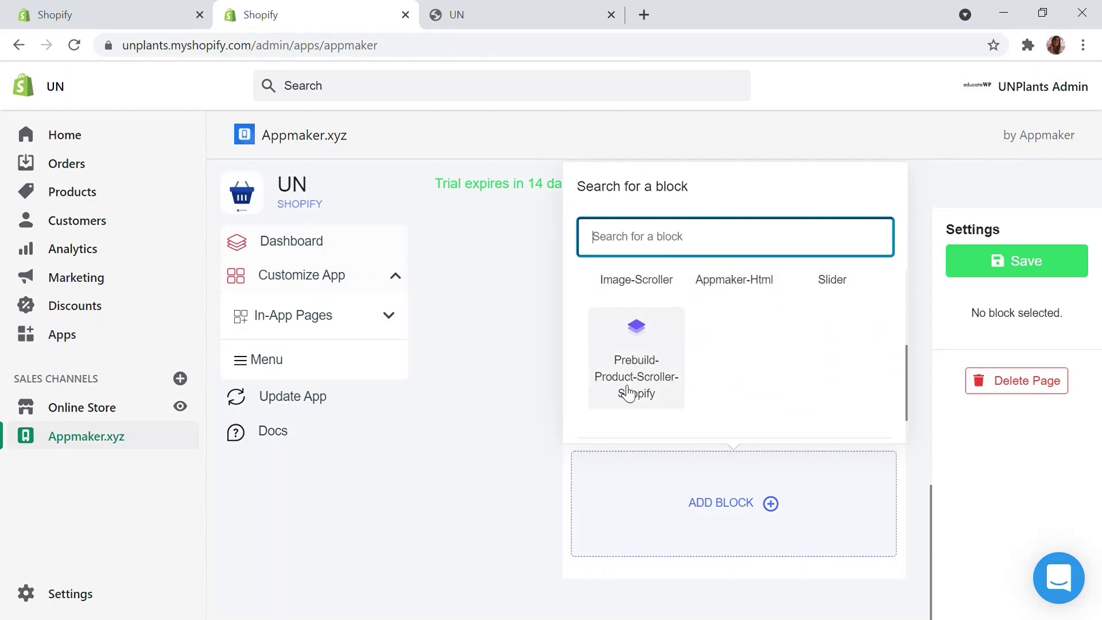
scroll(649, 396, "up", 4)
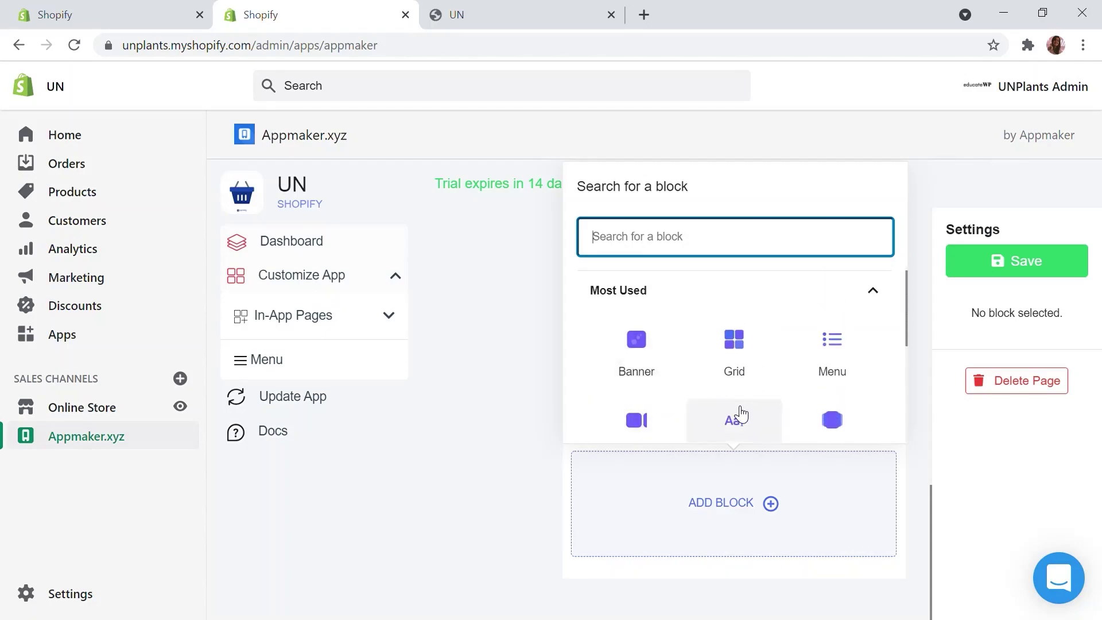
scroll(622, 344, "down", 2)
scroll(804, 356, "up", 2)
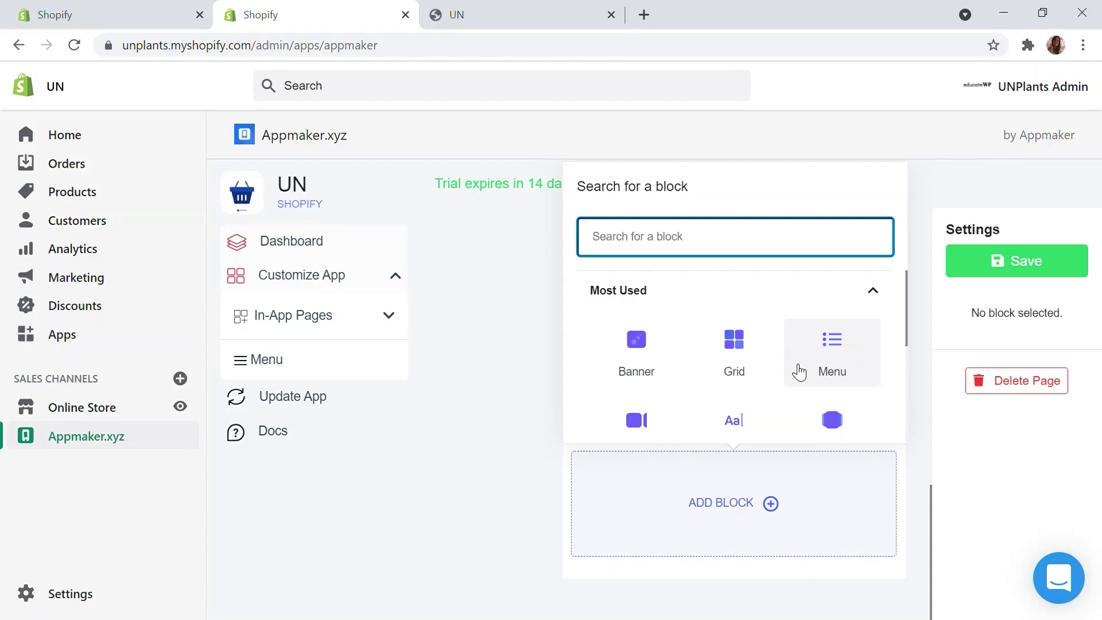
scroll(788, 418, "down", 2)
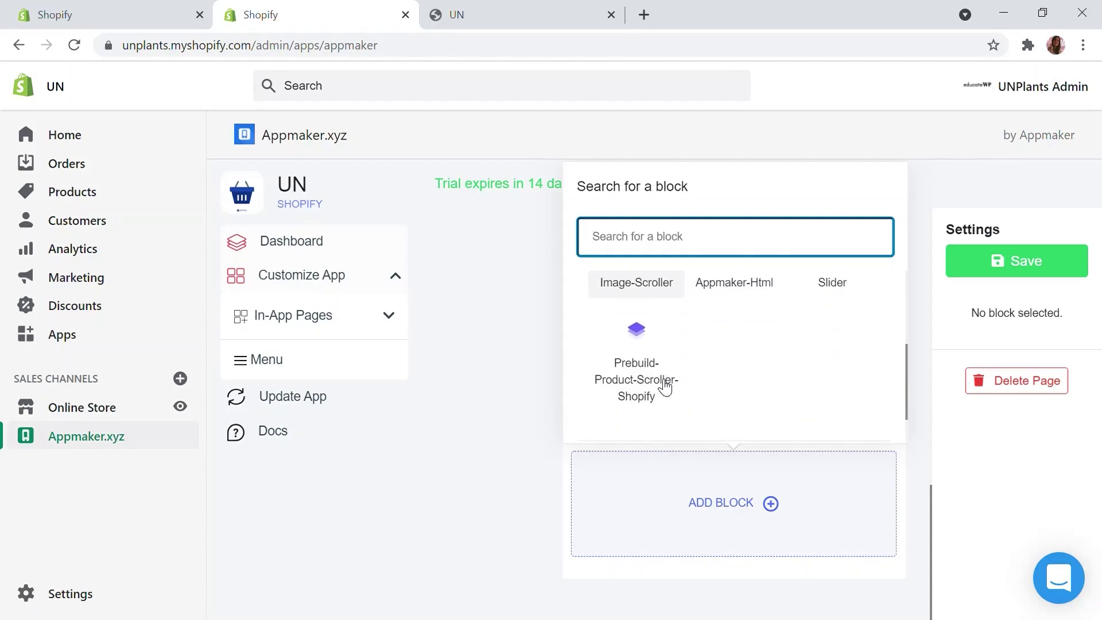
left_click(838, 287)
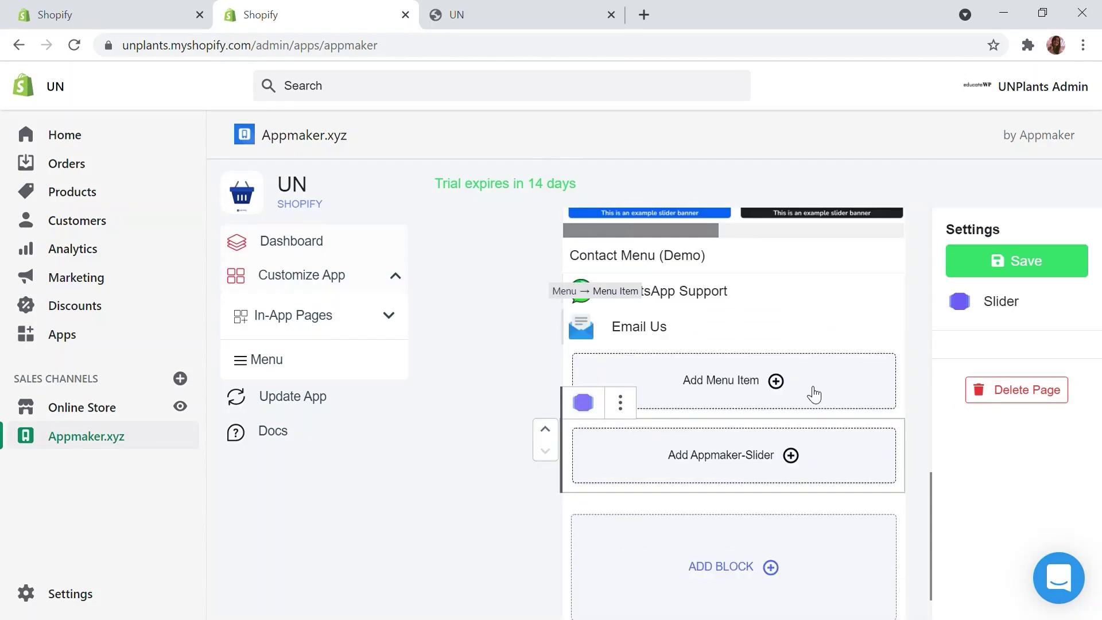
Step: Add a slide using the uploaded 'Get Your Christmas Tree With 50% Off' banner image
left_click(775, 462)
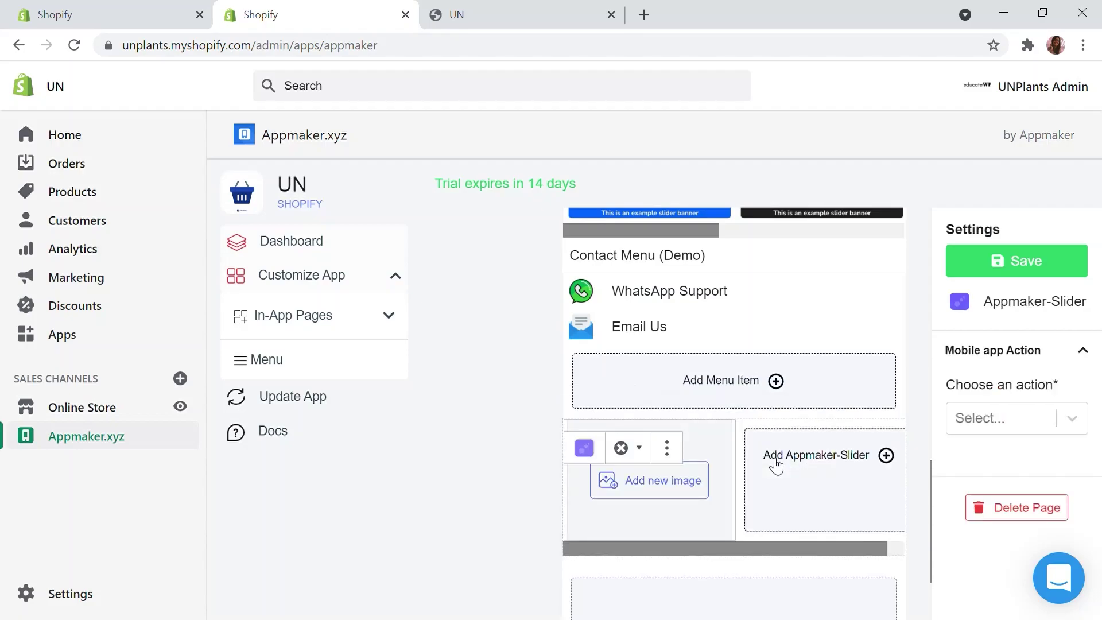
left_click(669, 491)
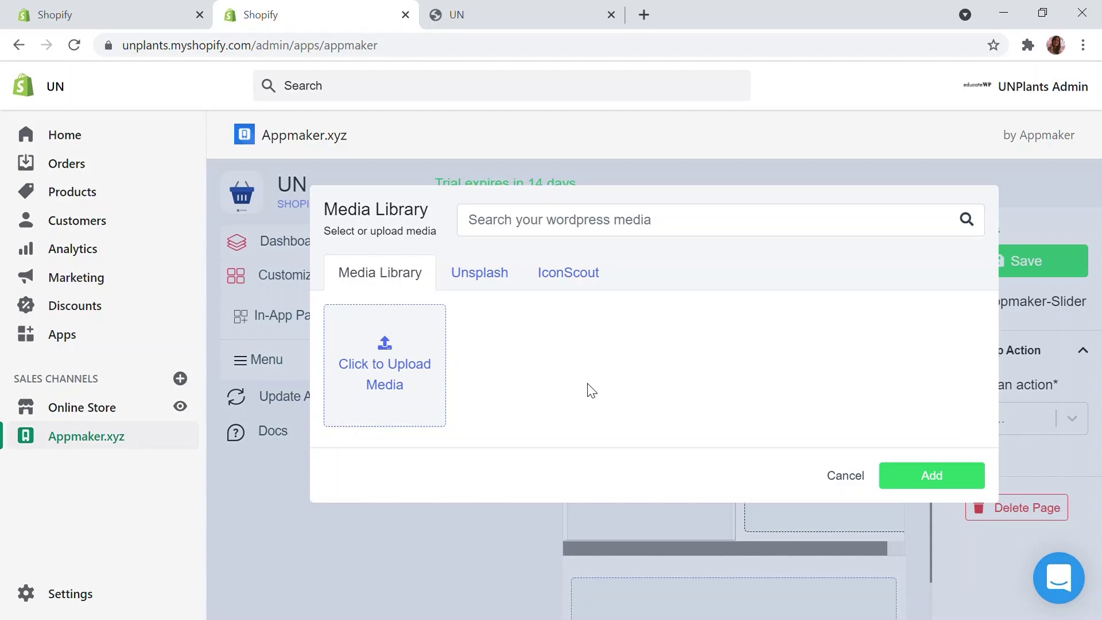
left_click(406, 357)
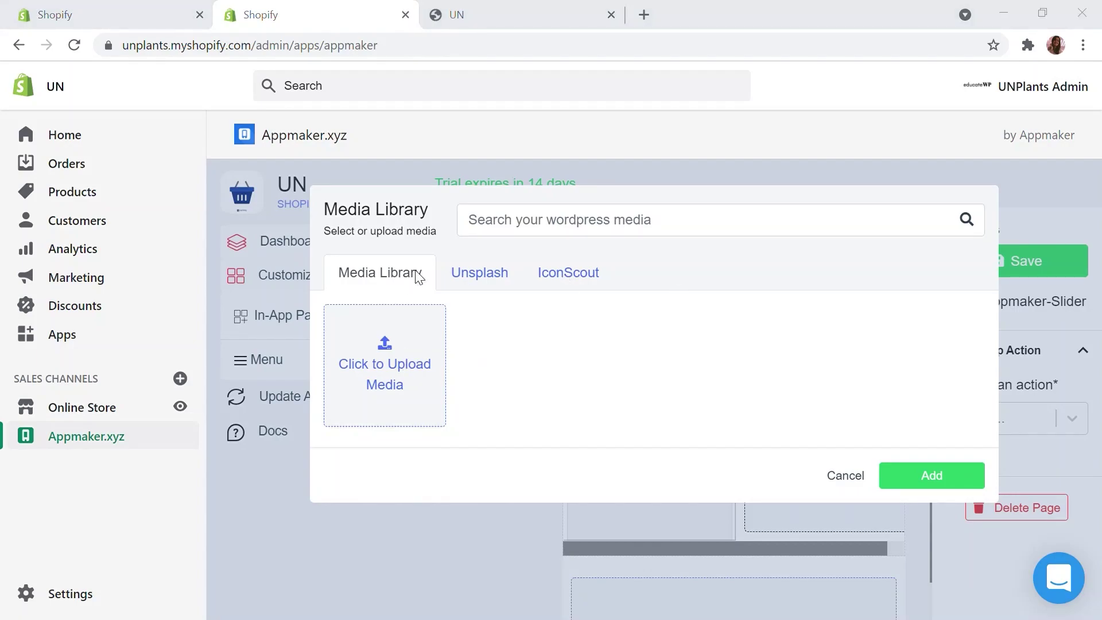
left_click(933, 473)
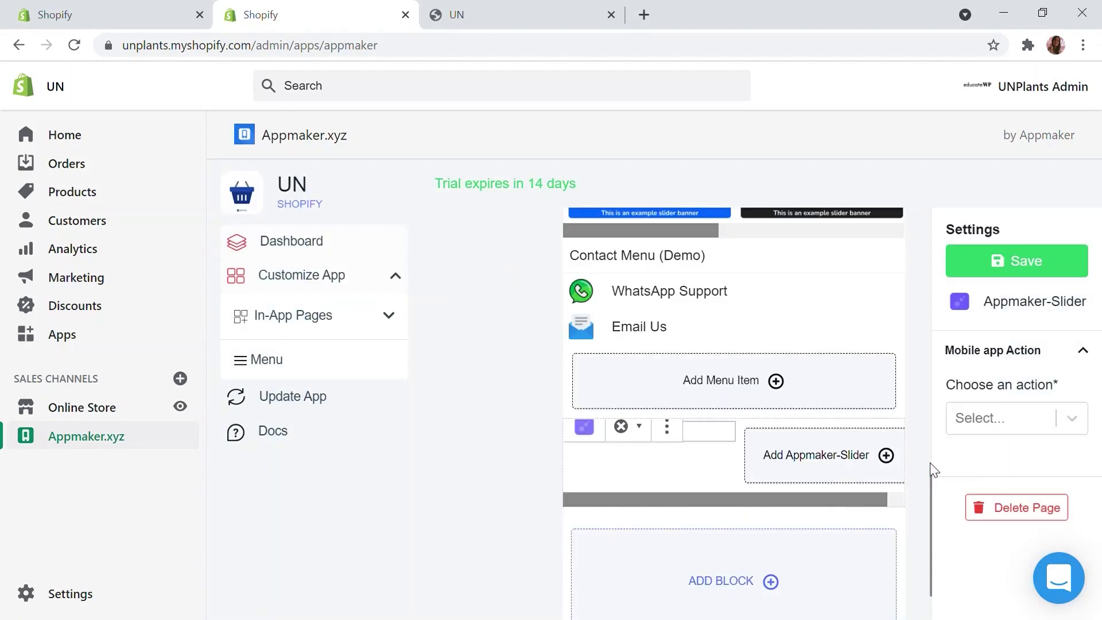
left_click(687, 373)
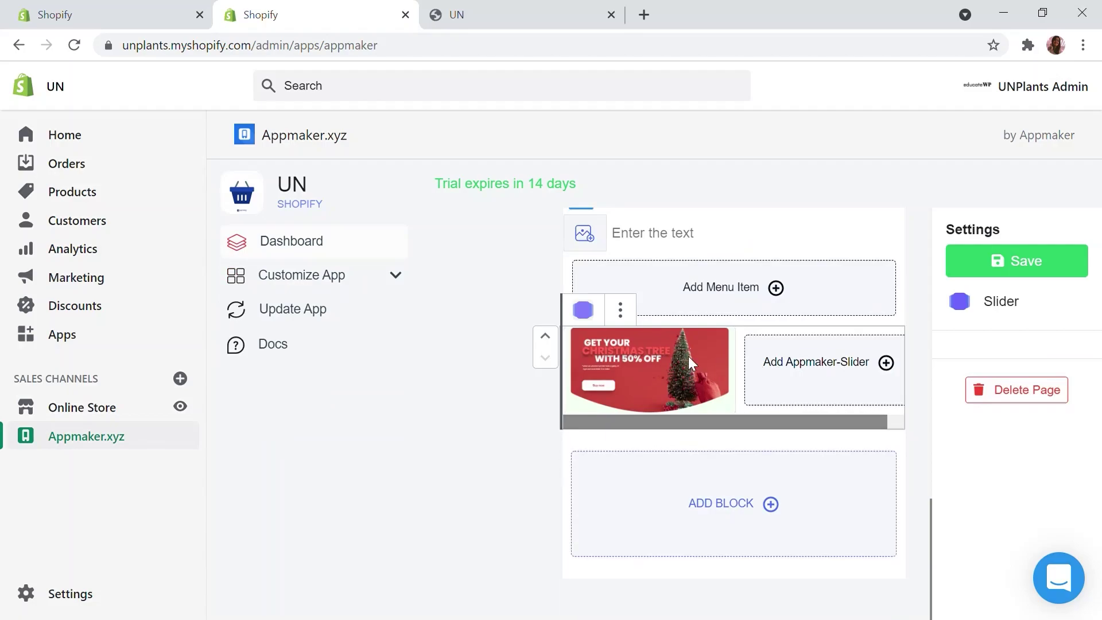
left_click(687, 356)
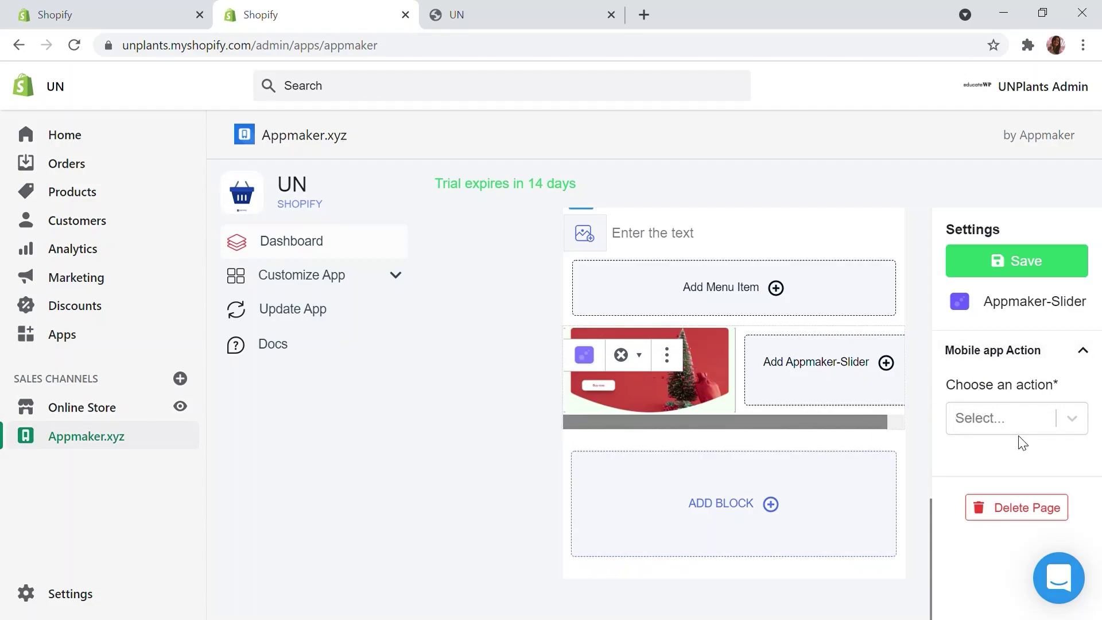
Step: Set the Christmas banner's tap action to Open Collection, linked to the Christmas collection
left_click(1027, 431)
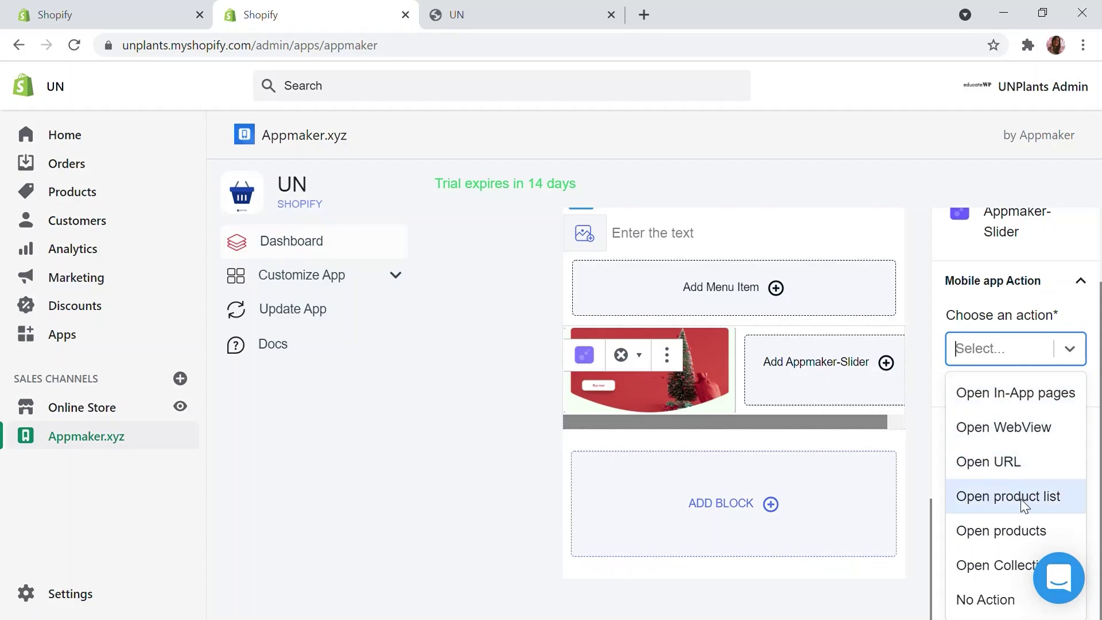
left_click(996, 563)
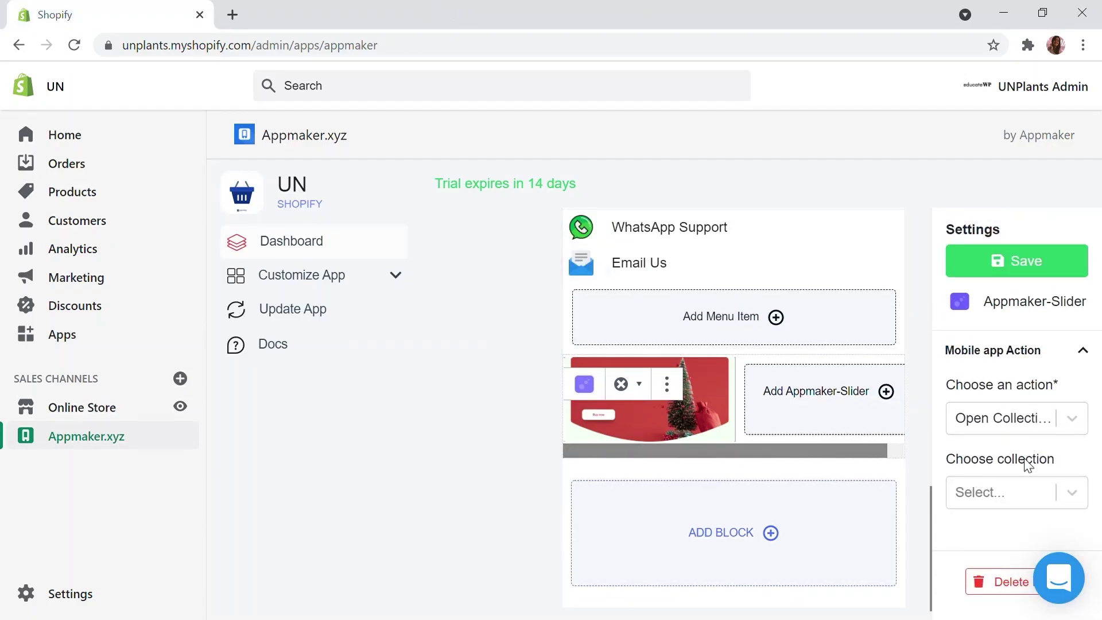
left_click(1029, 494)
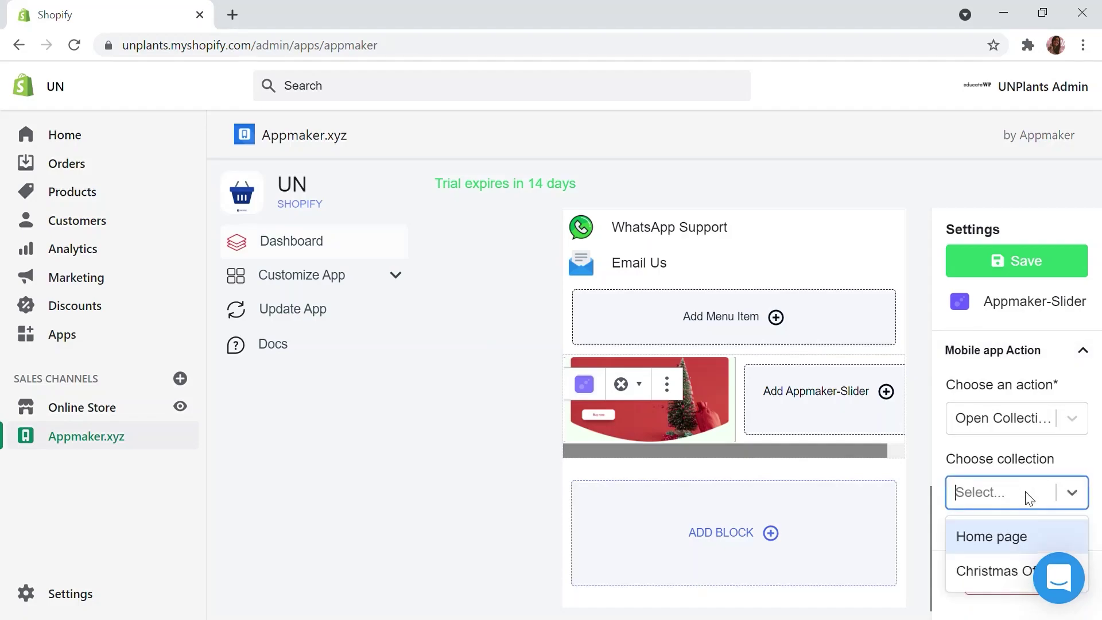
left_click(999, 571)
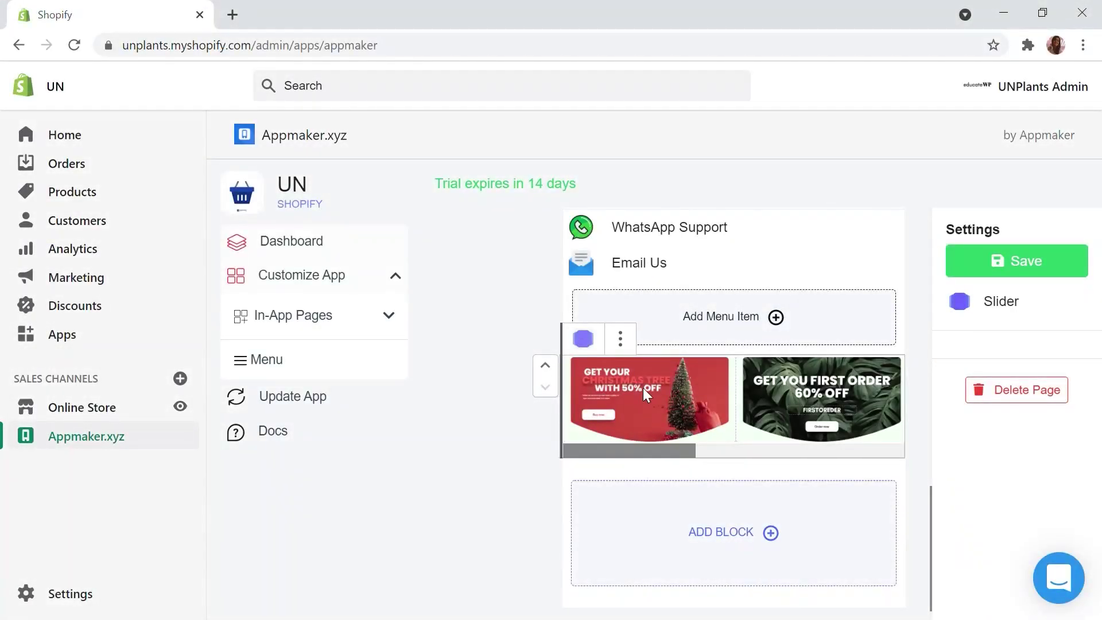
mouse_move(699, 452)
left_mouse_down()
mouse_move(689, 455)
mouse_move(859, 454)
mouse_move(681, 447)
left_mouse_up()
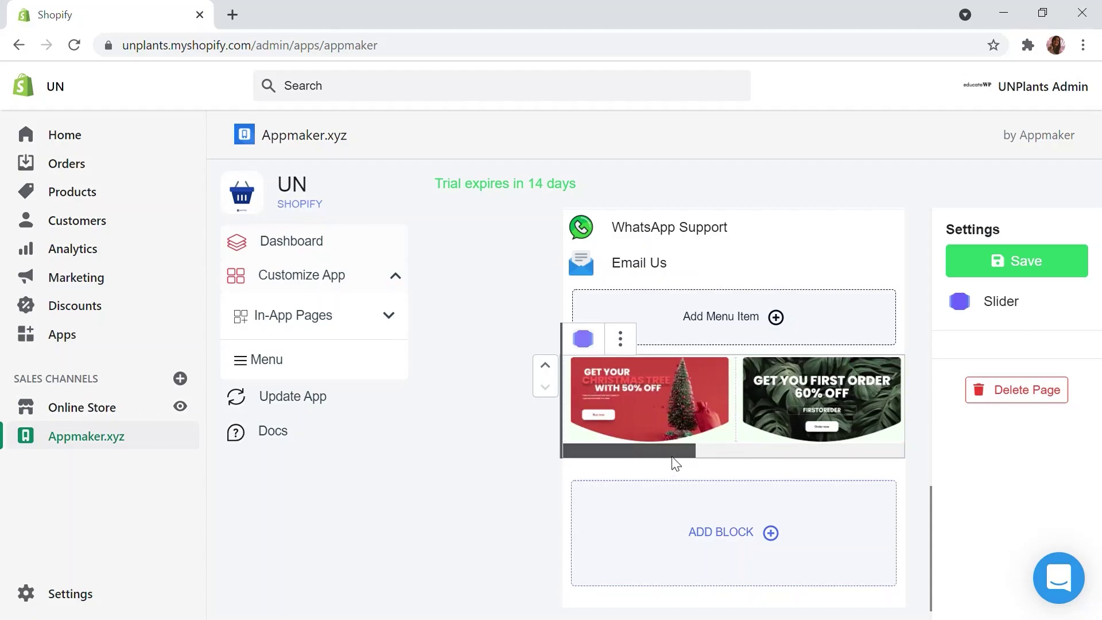
Step: Move the promo slider block up to the top of the Home page
left_click(546, 365)
left_click(546, 566)
left_click(546, 568)
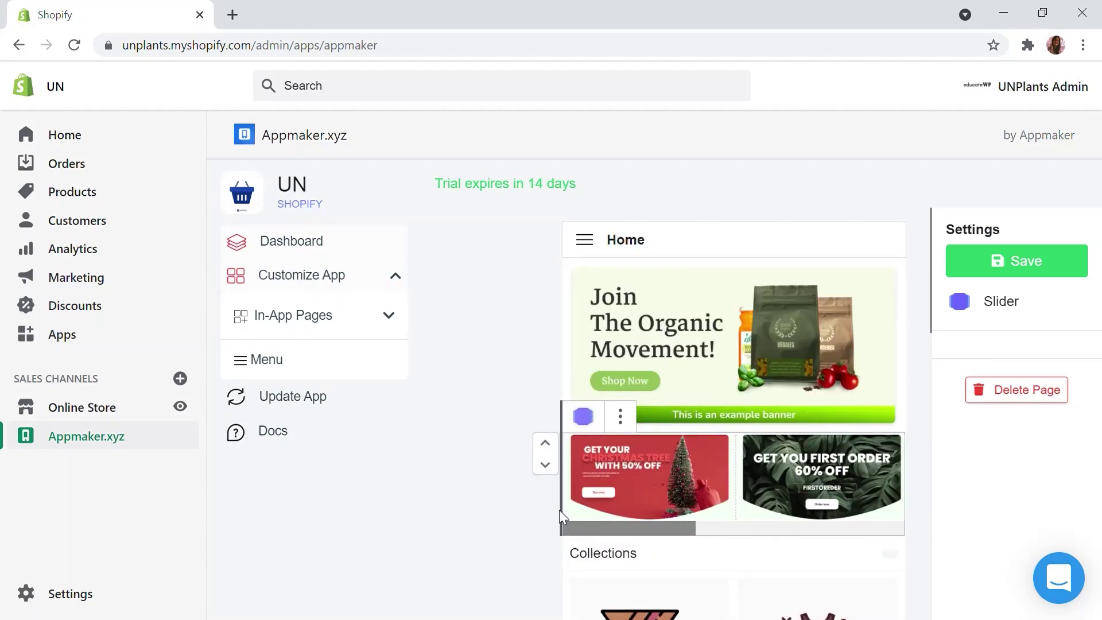
left_click(545, 443)
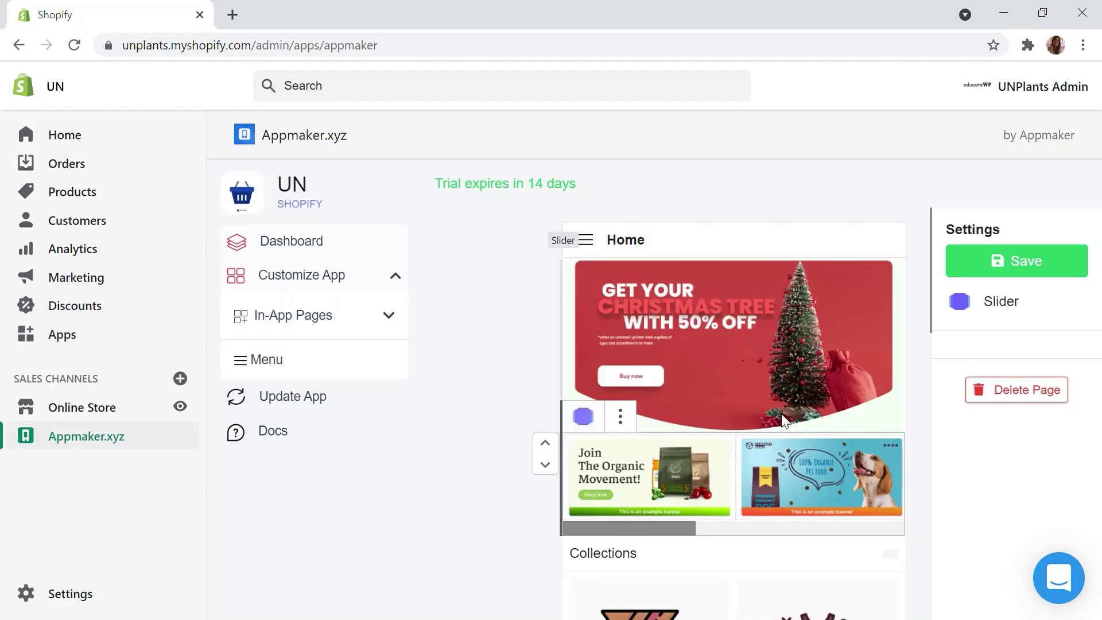
Step: Remove the 'Join The Organic Movement!' banner from the Home page
scroll(777, 411, "down", 2)
scroll(693, 419, "up", 2)
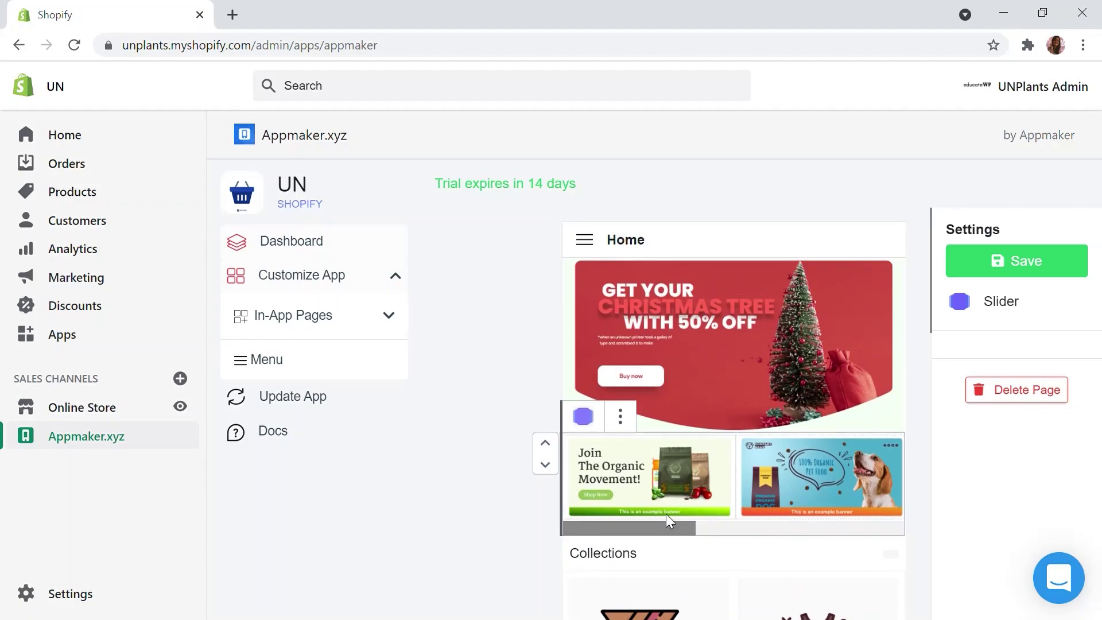
left_click(628, 485)
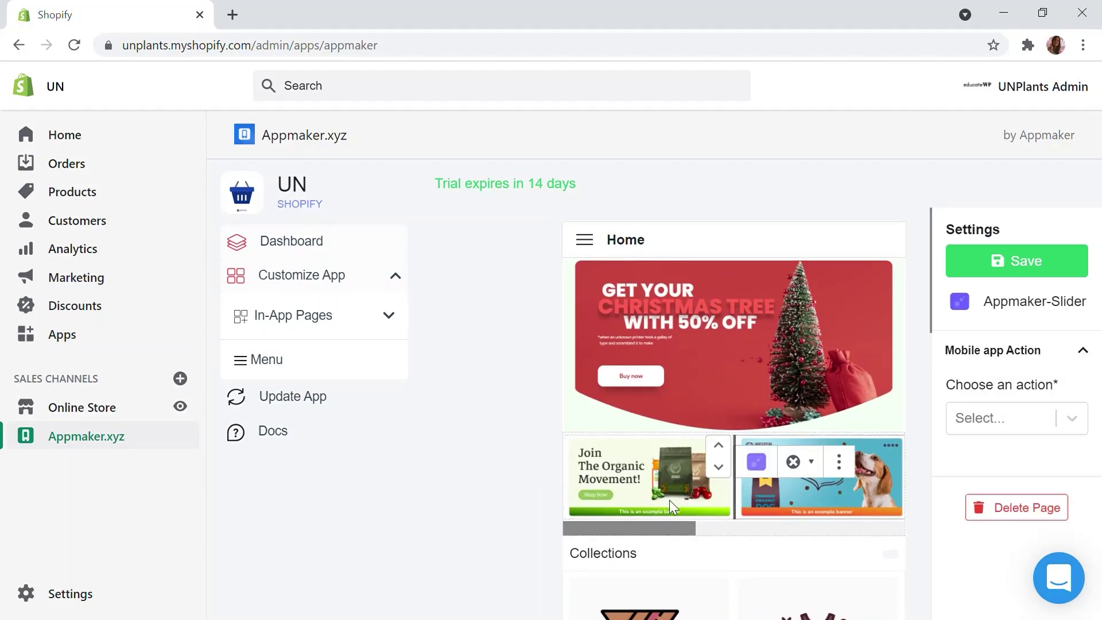
left_click(666, 460)
left_click(715, 546)
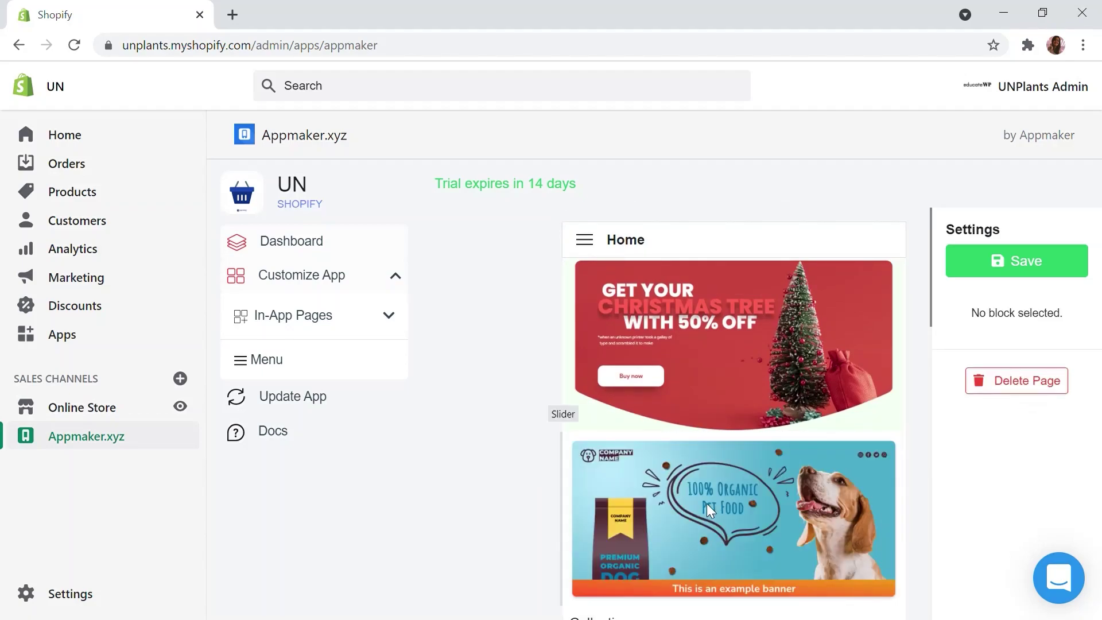
left_click(598, 272)
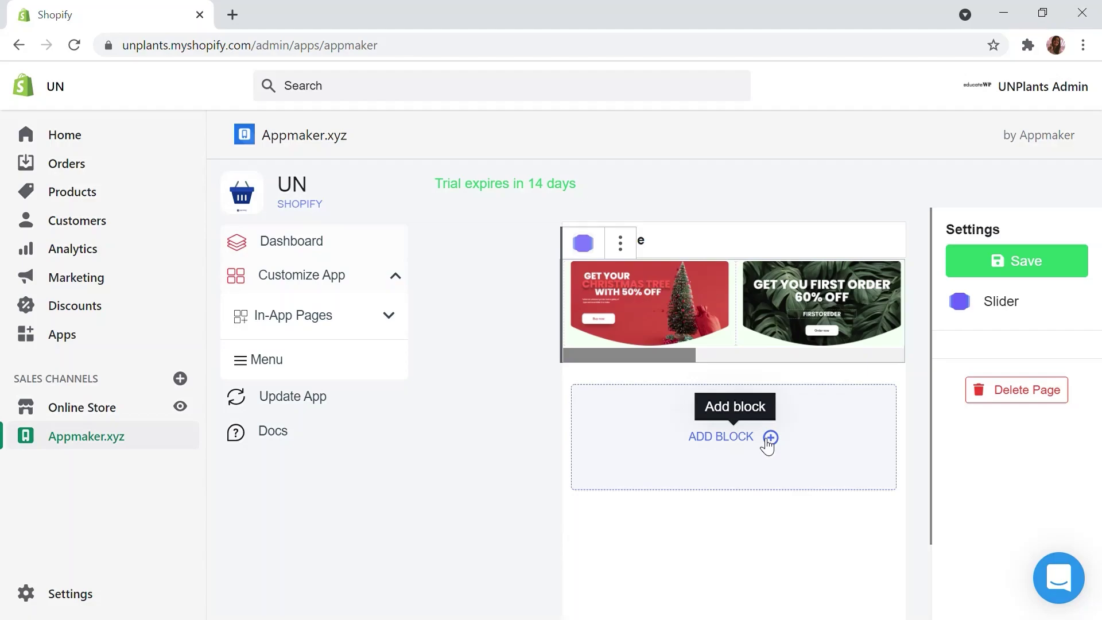
Step: Add a 3-column Grid block below the slider with its title shown and sample text cleared
left_click(770, 438)
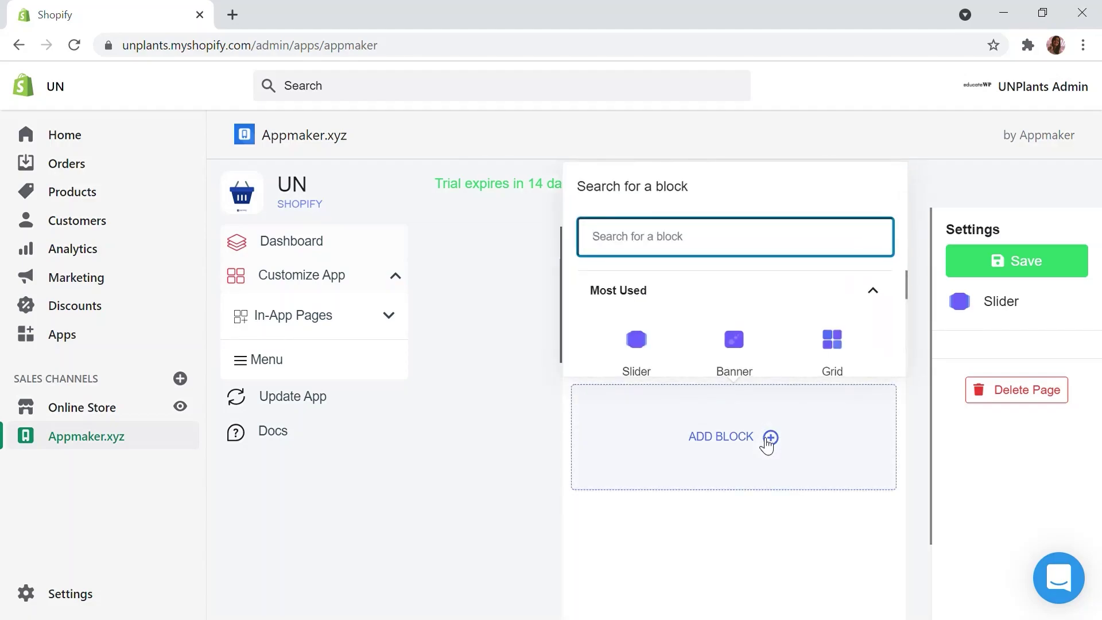
left_click(847, 349)
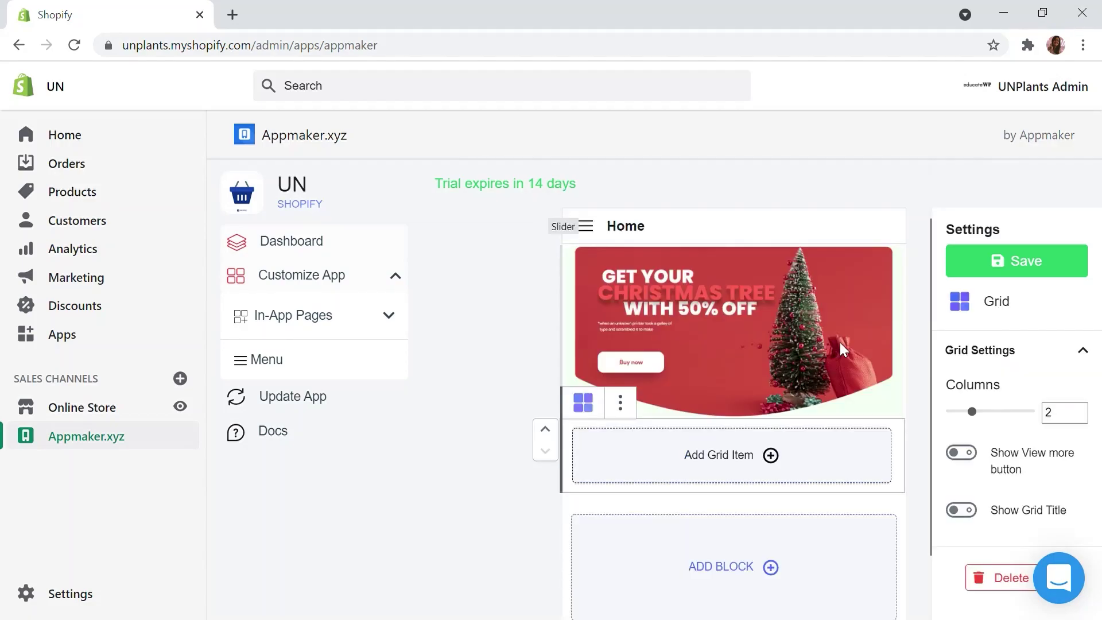
scroll(839, 396, "down", 1)
left_click_drag(975, 412, 992, 412)
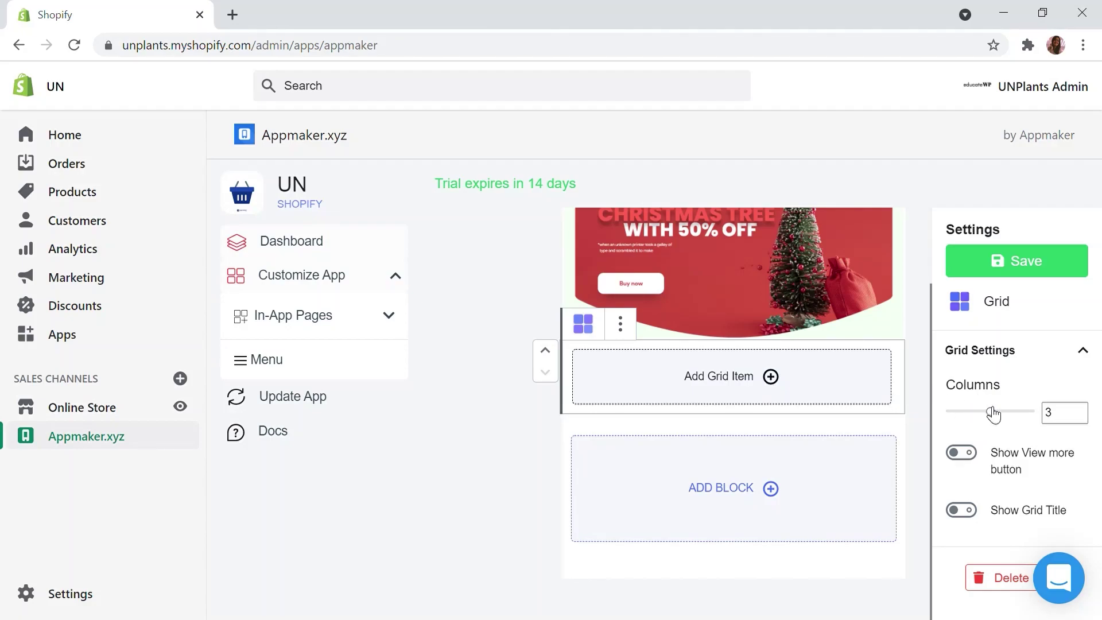
left_click(959, 514)
key("BackSpace")
key("BackSpace")
key("BackSpace")
key("BackSpace")
key("BackSpace")
key("BackSpace")
key("BackSpace")
key("BackSpace")
key("BackSpace")
key("BackSpace")
key("BackSpace")
key("BackSpace")
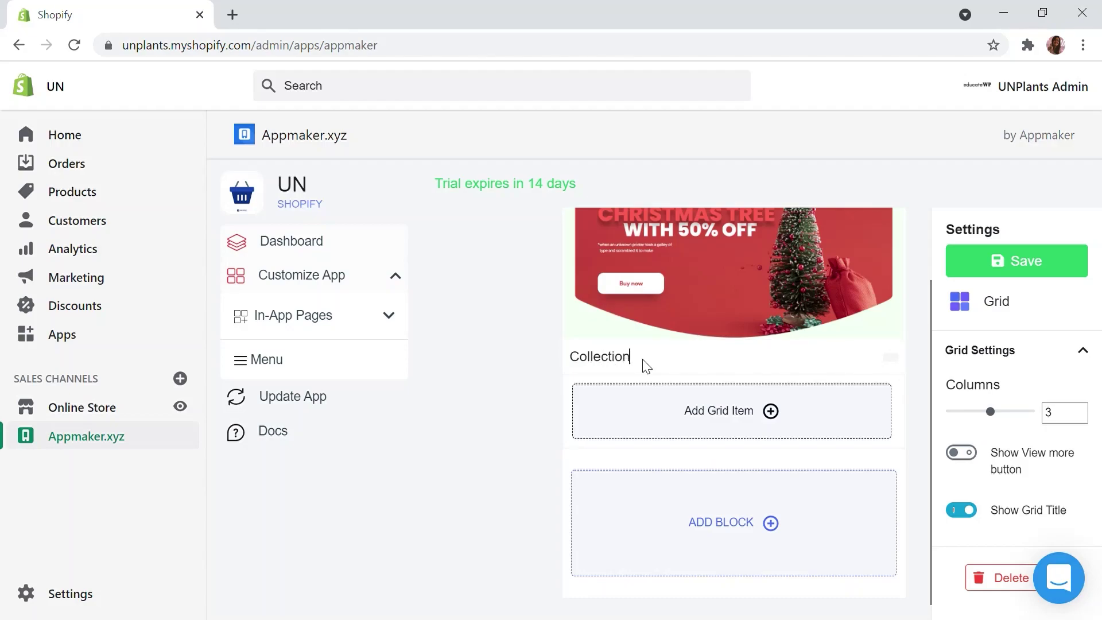
Step: Fill the grid with Cactus, Bonsai and Medicinal Plants image tiles
left_click(741, 411)
left_click(726, 481)
left_click(726, 481)
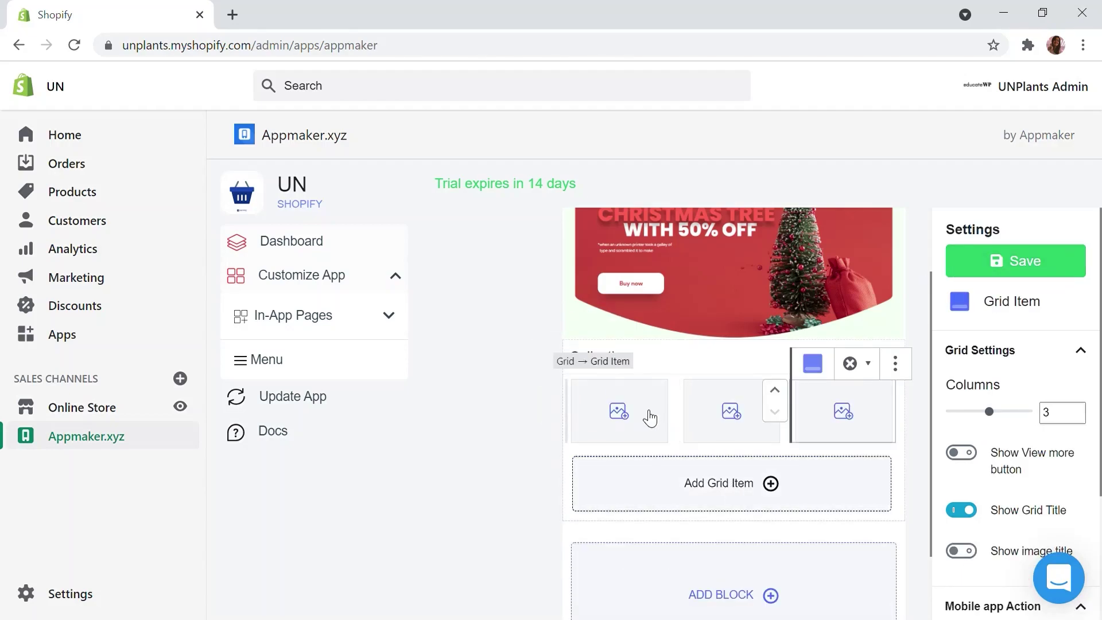
left_click(634, 423)
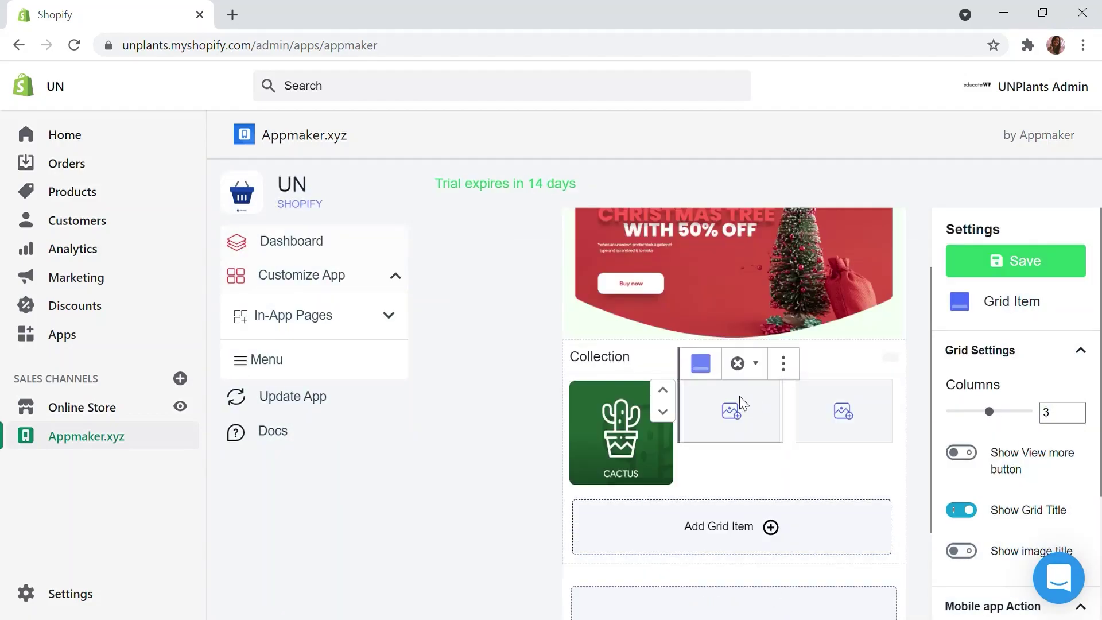
left_click(743, 404)
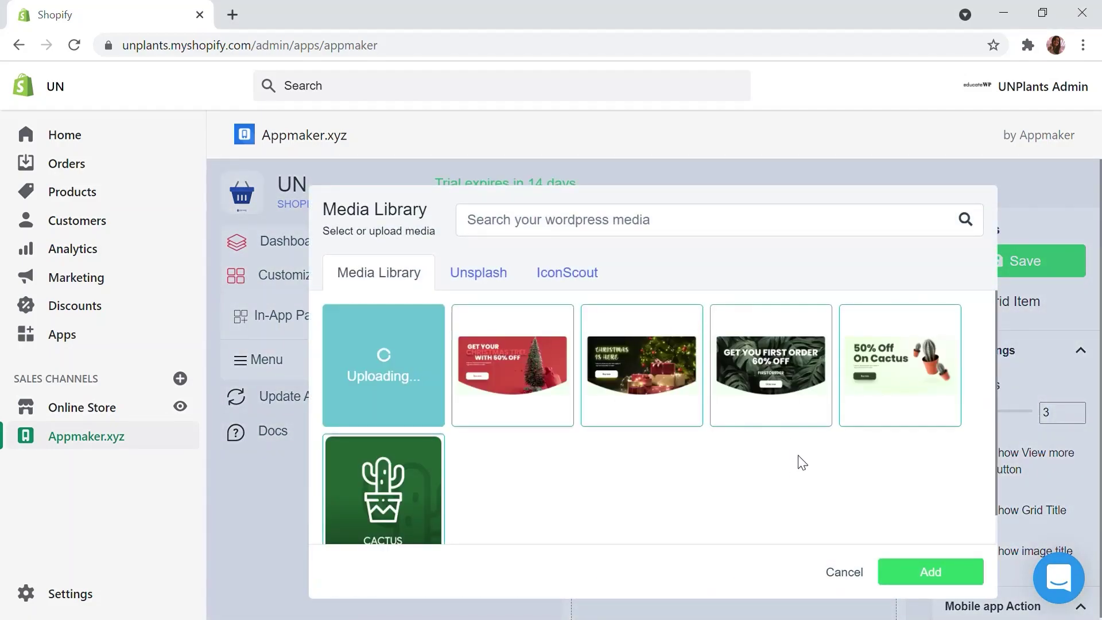
left_click(930, 571)
left_click(827, 437)
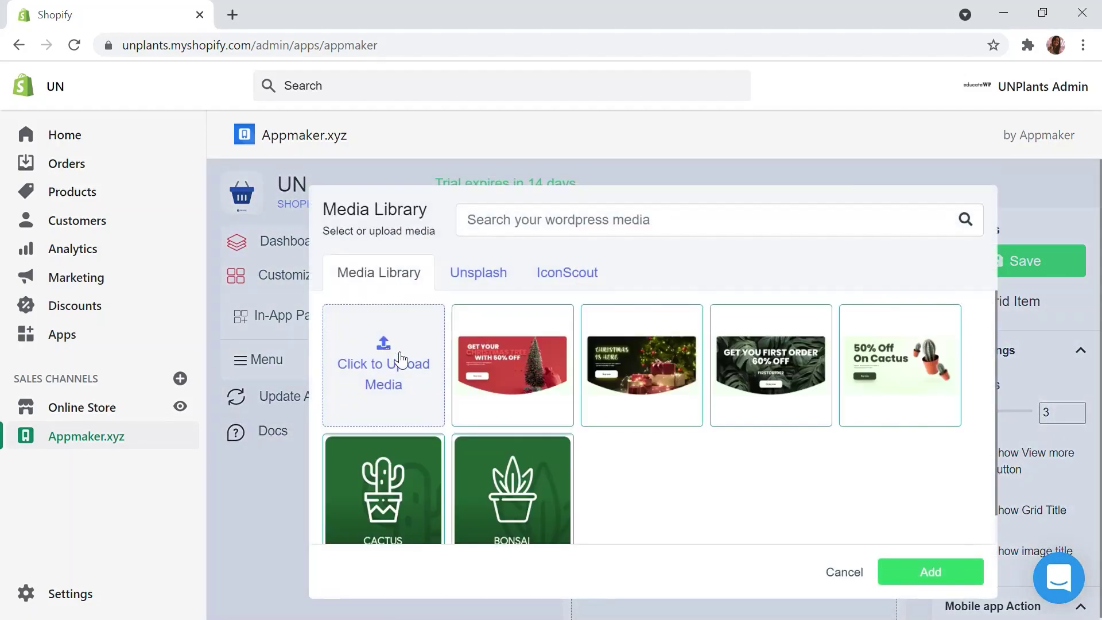
left_click(390, 360)
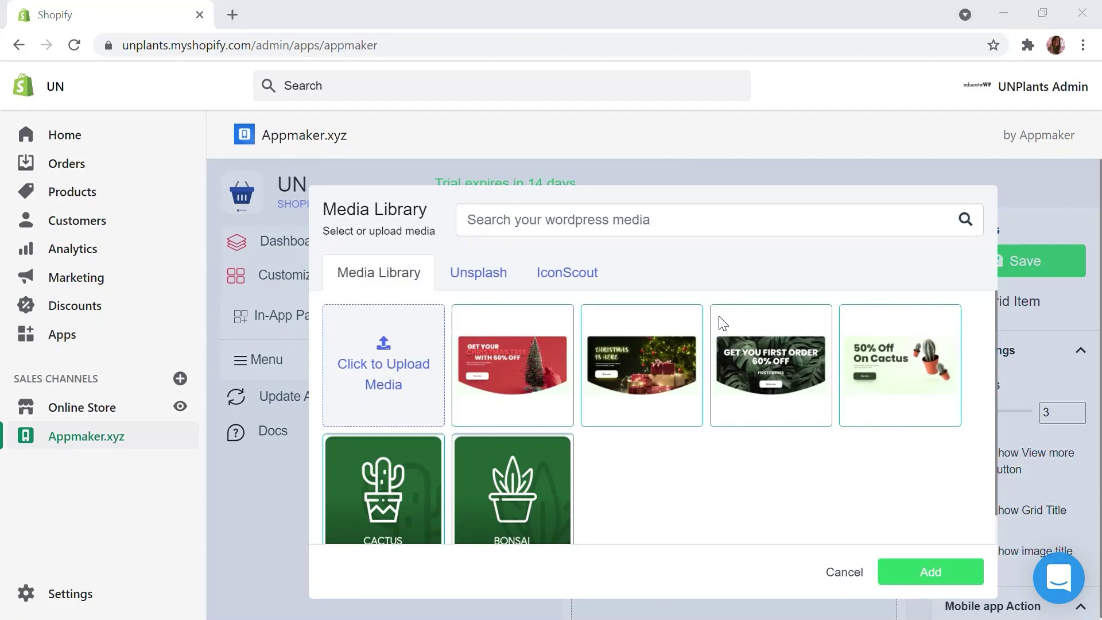
left_click(827, 514)
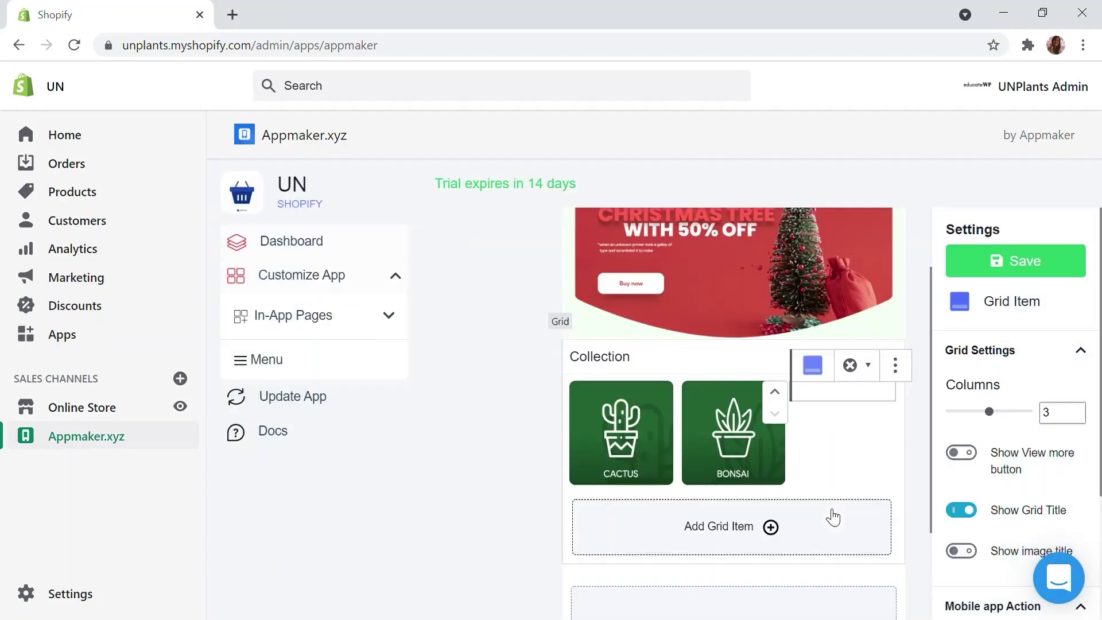
scroll(858, 457, "down", 4)
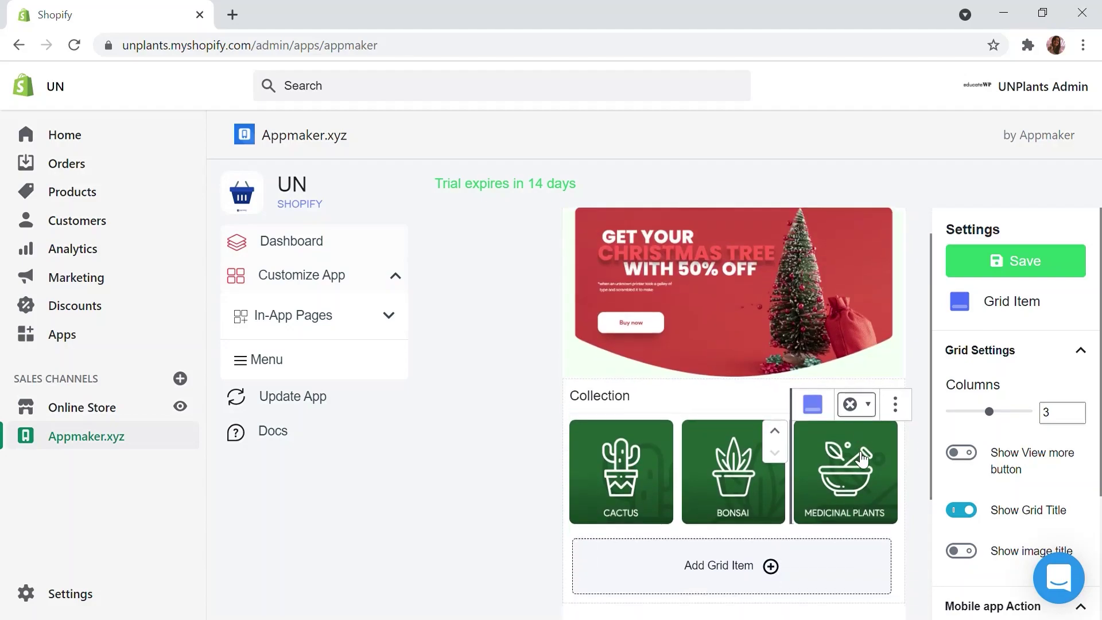
left_click(744, 498)
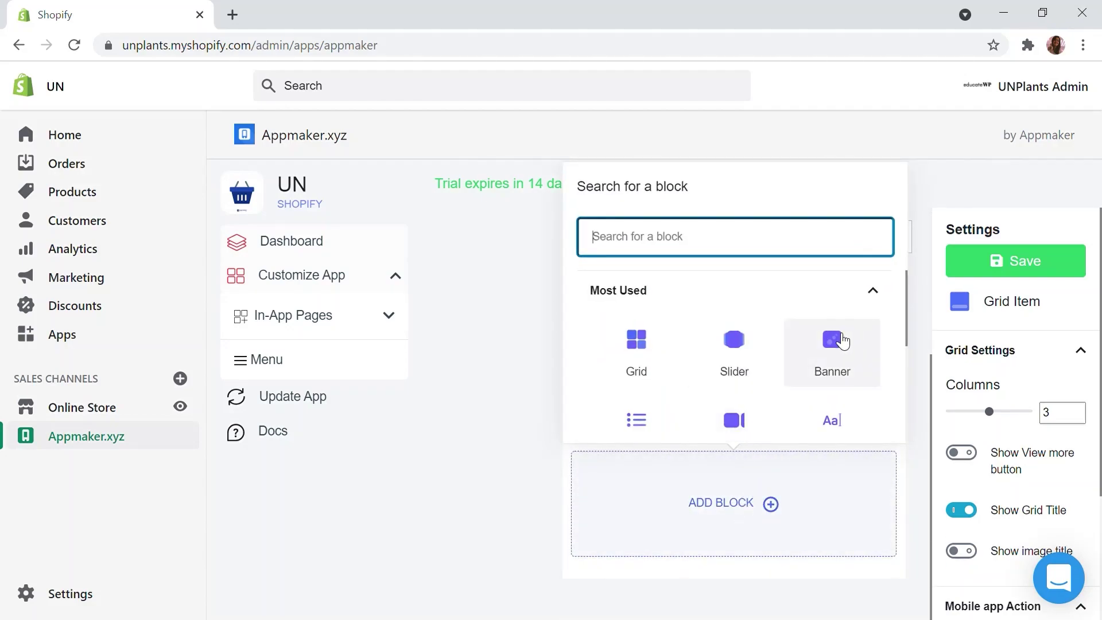
Step: Add a Banner block below the grid using the uploaded Organic Products image
left_click(839, 344)
left_click(756, 373)
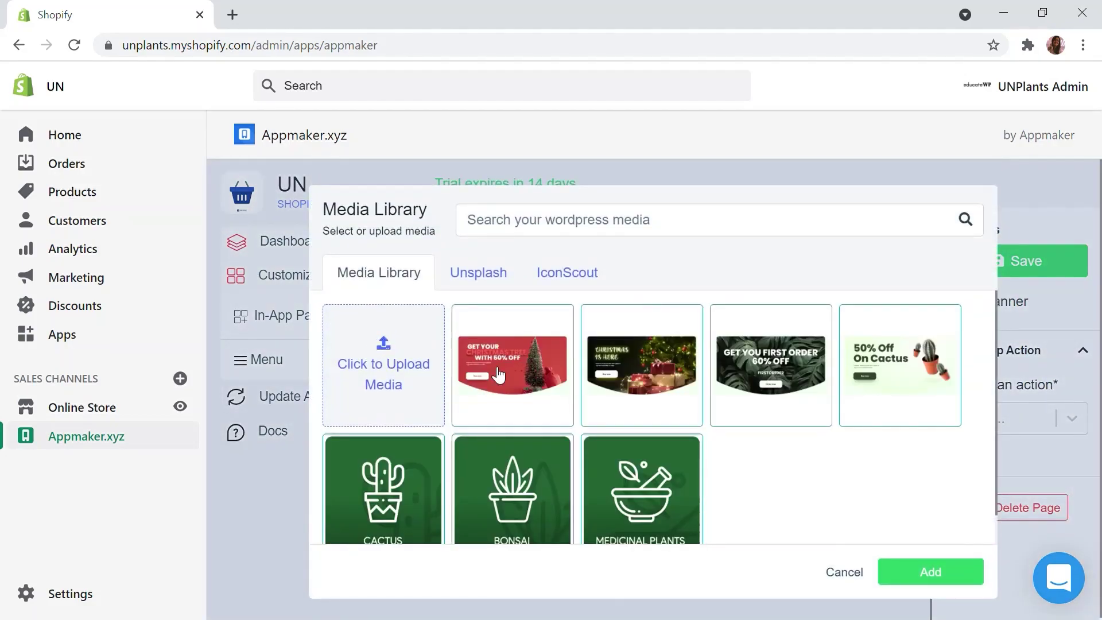
left_click(369, 364)
left_click(896, 562)
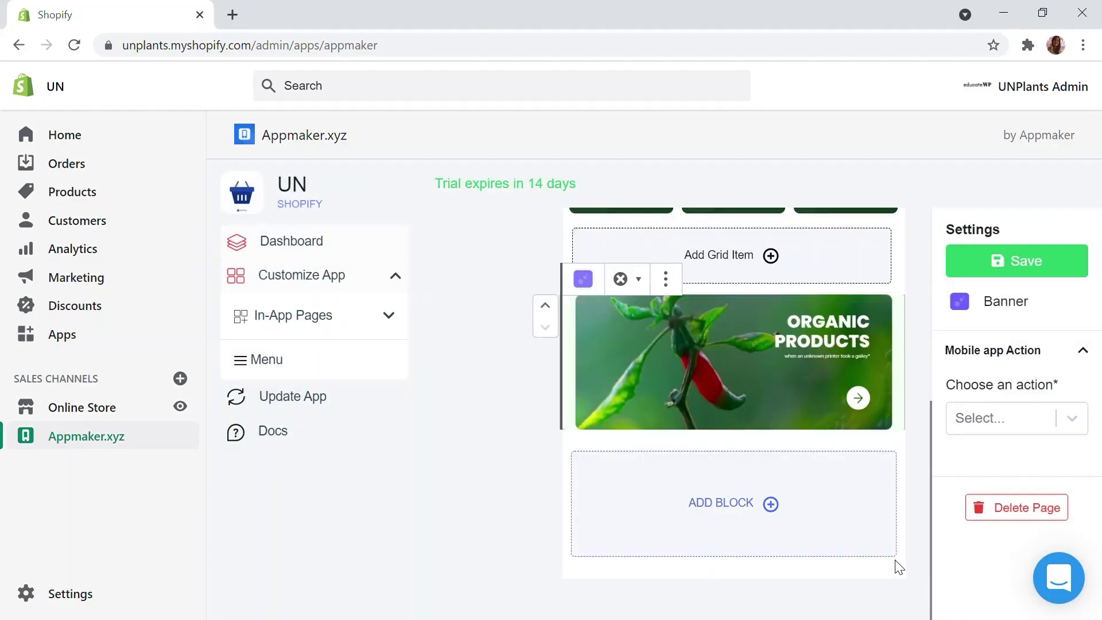
Step: Add a Prebuild-Product-Scroller-Shopify block with its Best Selling Products title shown
left_click(770, 503)
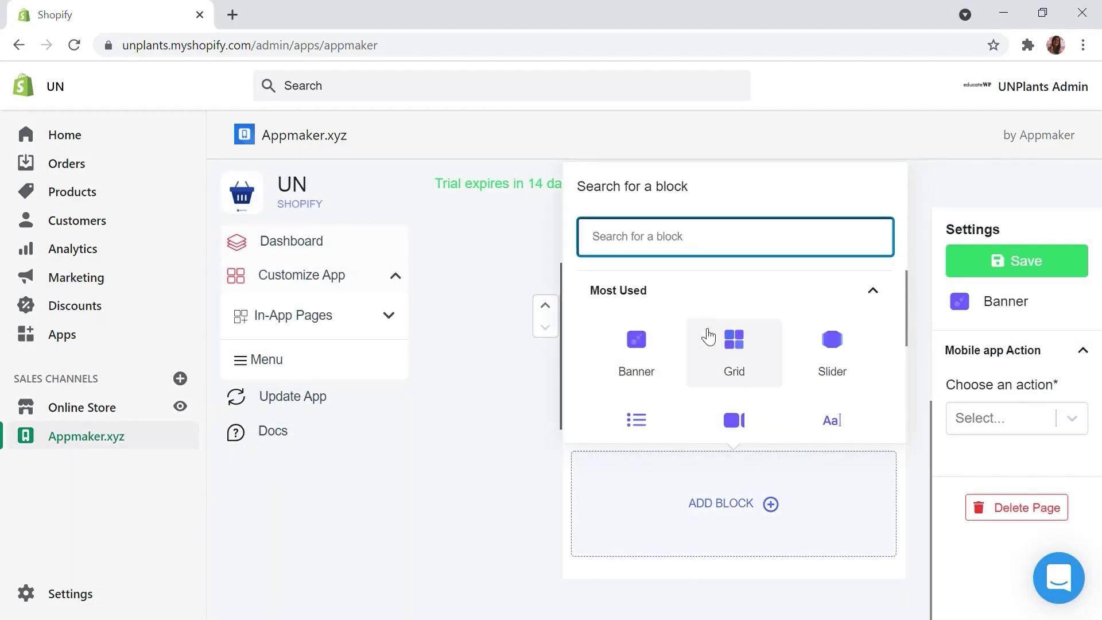
scroll(730, 343, "down", 1)
scroll(855, 394, "down", 2)
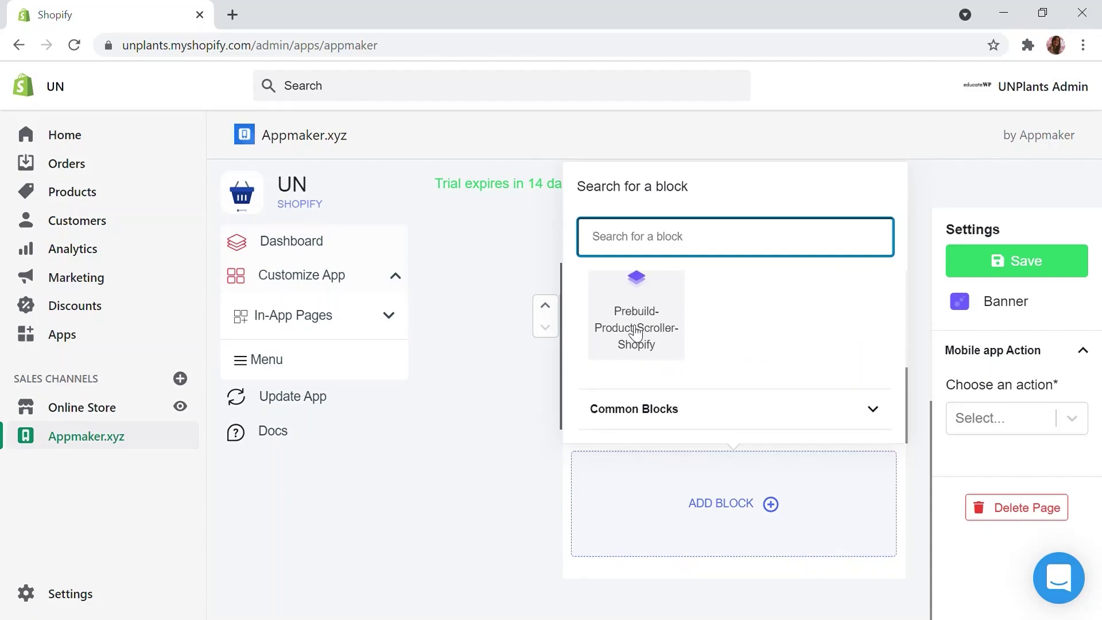
left_click(651, 318)
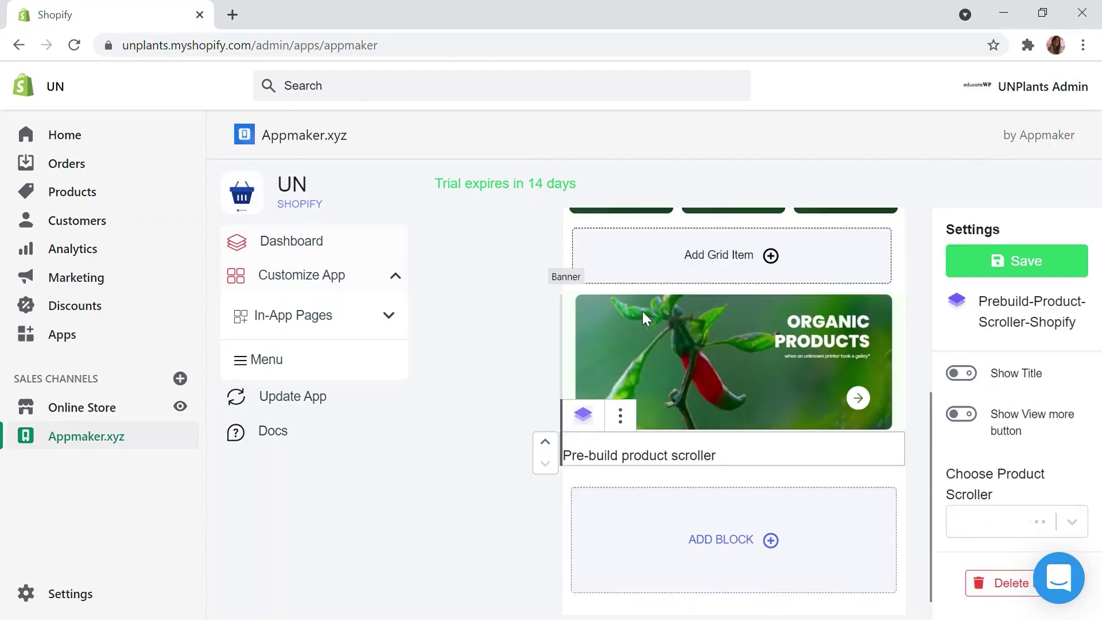
scroll(702, 448, "down", 2)
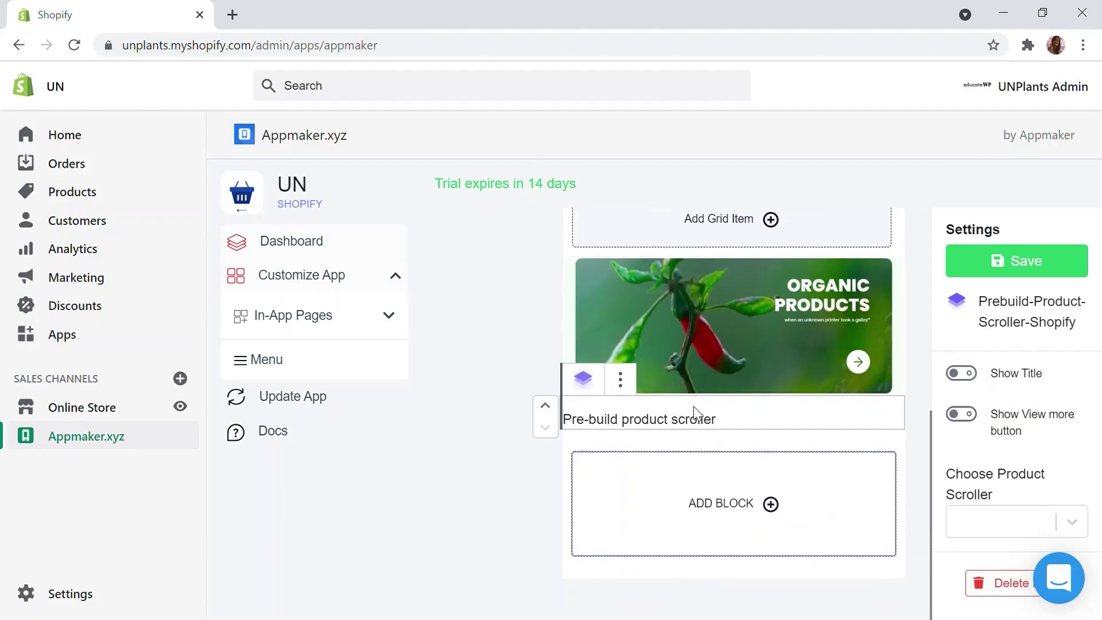
left_click(688, 424)
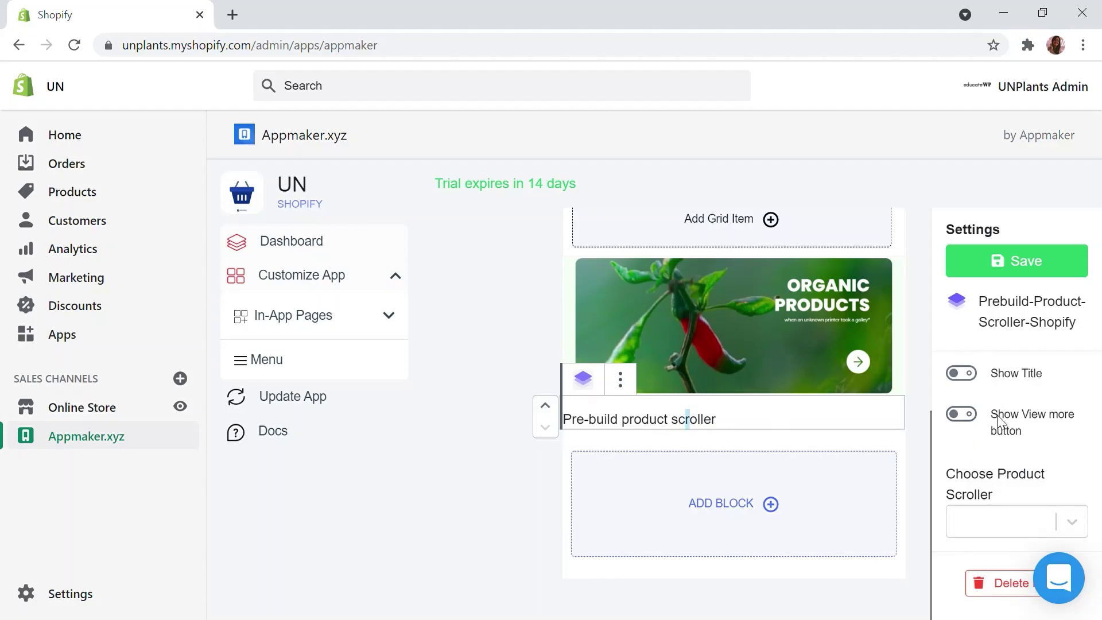
left_click(961, 373)
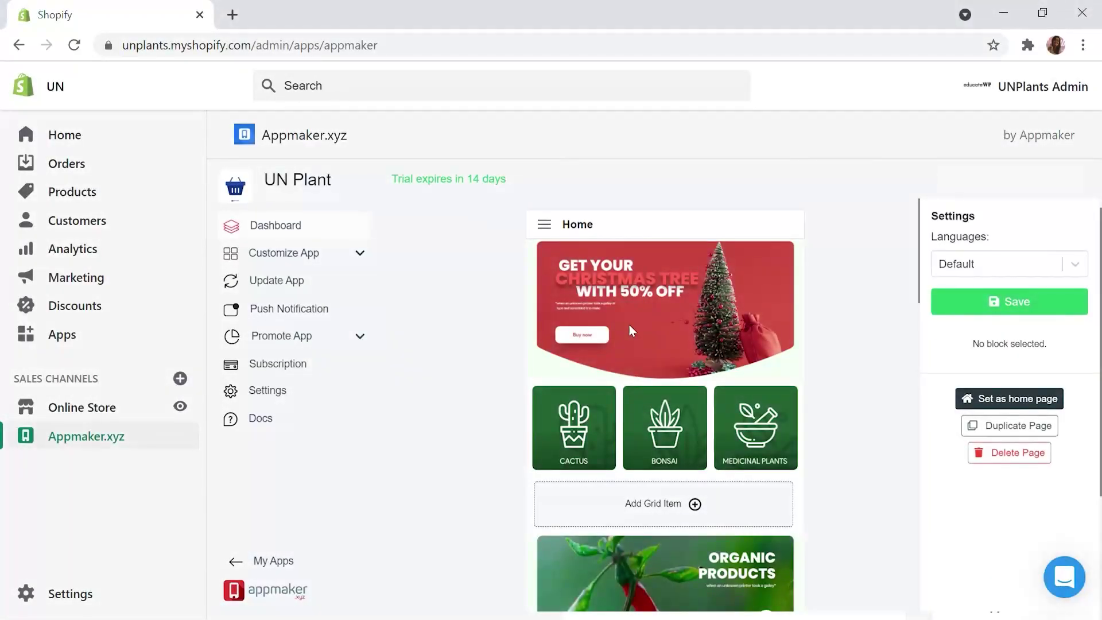
Step: Scroll the home page preview from the Christmas slider to the Home Decor banner, then expand Customize App
scroll(694, 467, "down", 5)
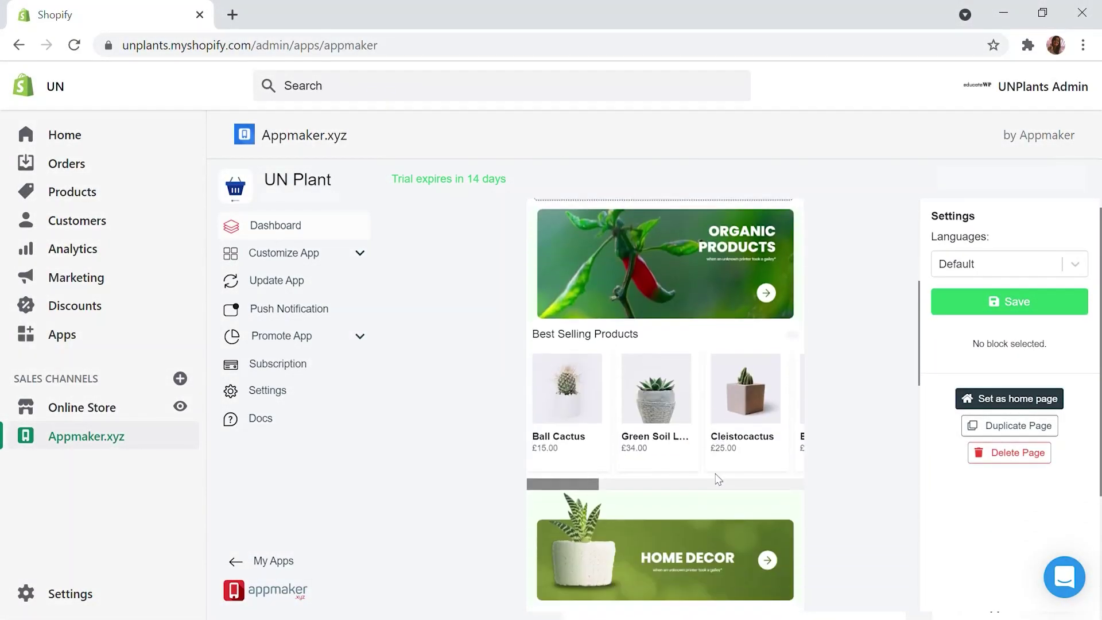
scroll(718, 480, "down", 3)
scroll(719, 443, "up", 10)
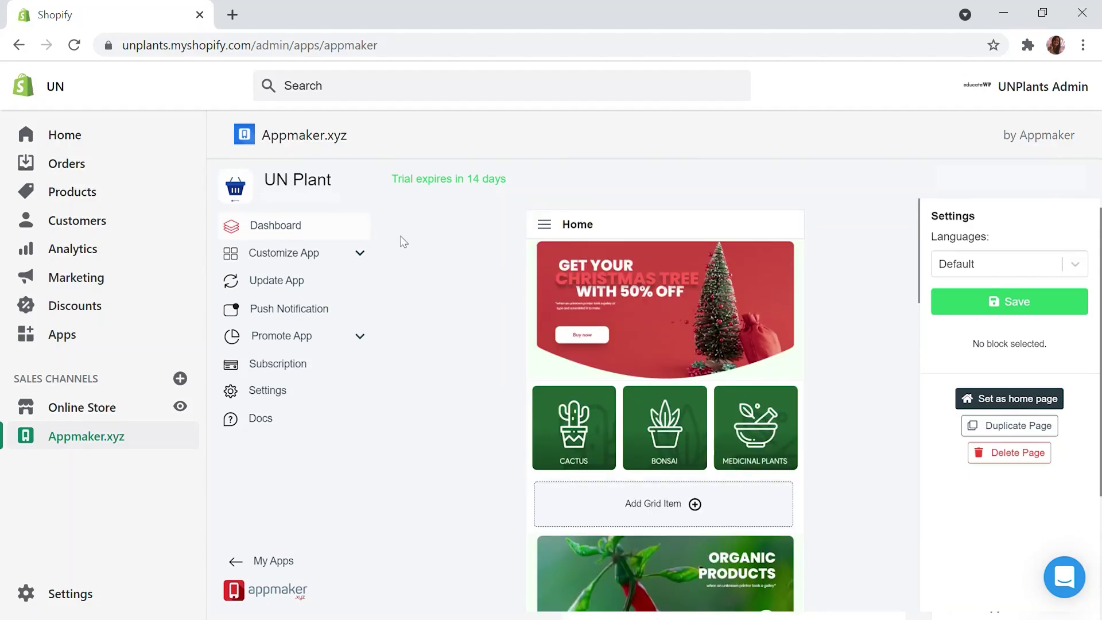
left_click(352, 257)
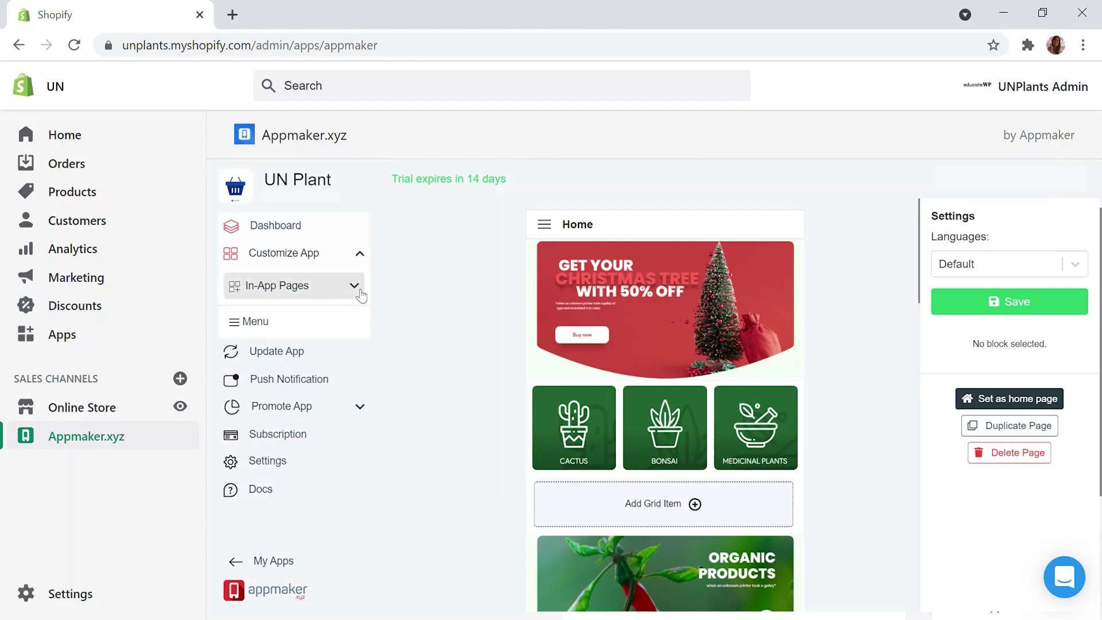
Step: Add a new in-app page, replace its title with 'Offer' and save it
left_click(360, 294)
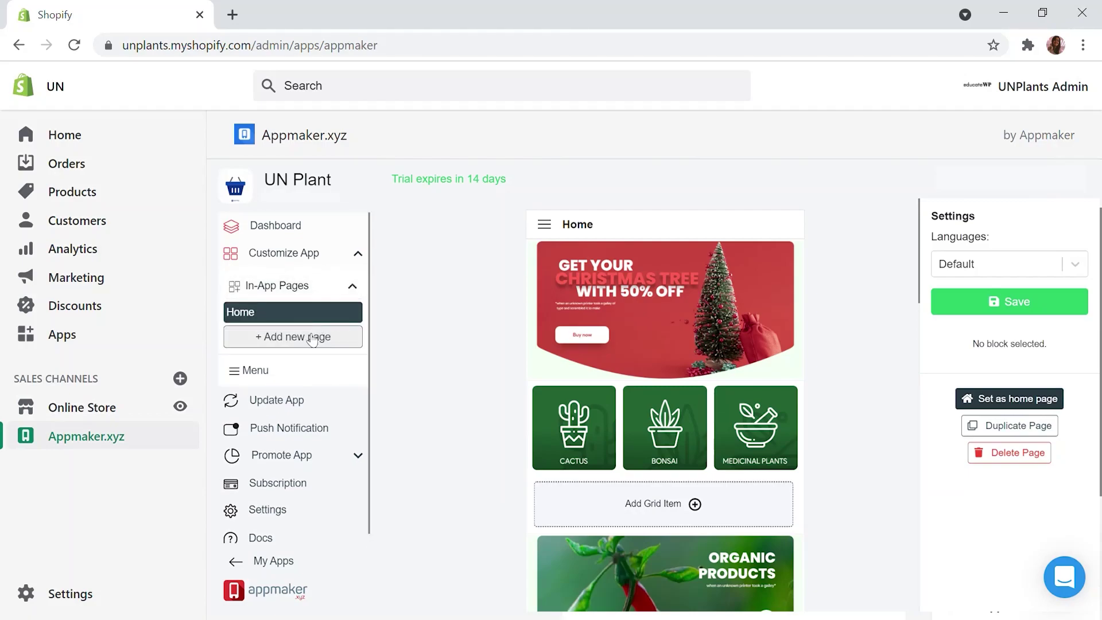
left_click(312, 338)
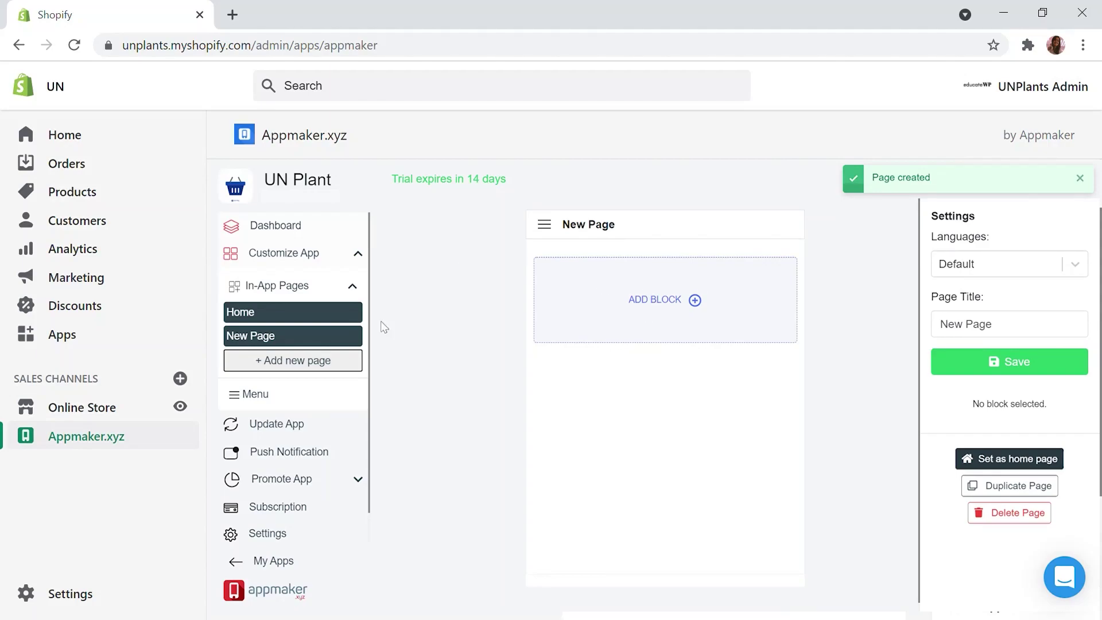
triple_click(1007, 337)
key("BackSpace")
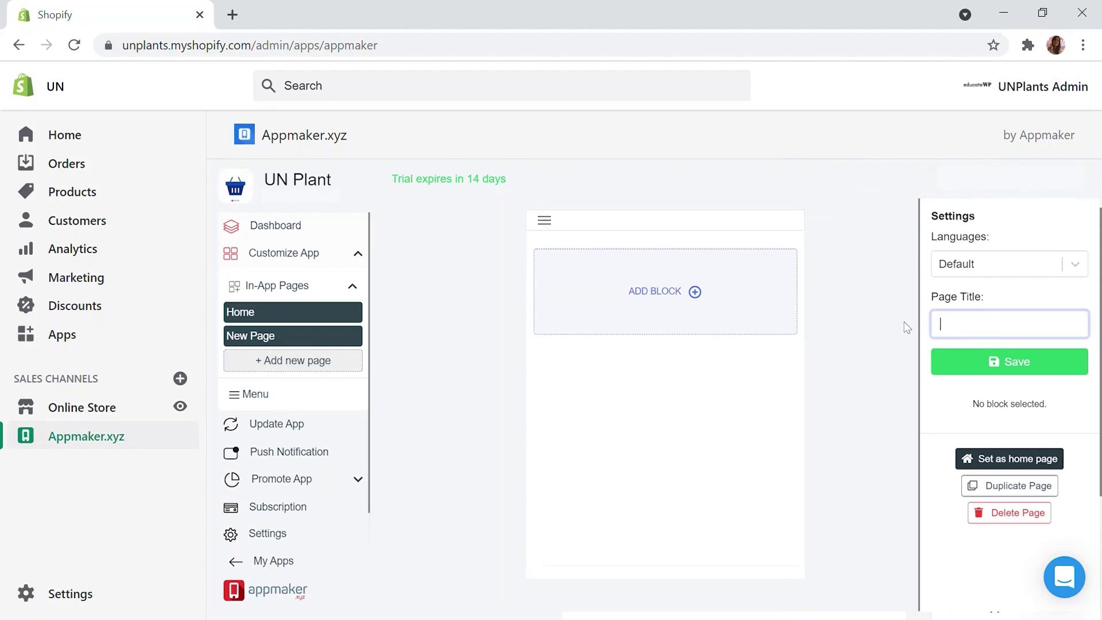
type("Offer")
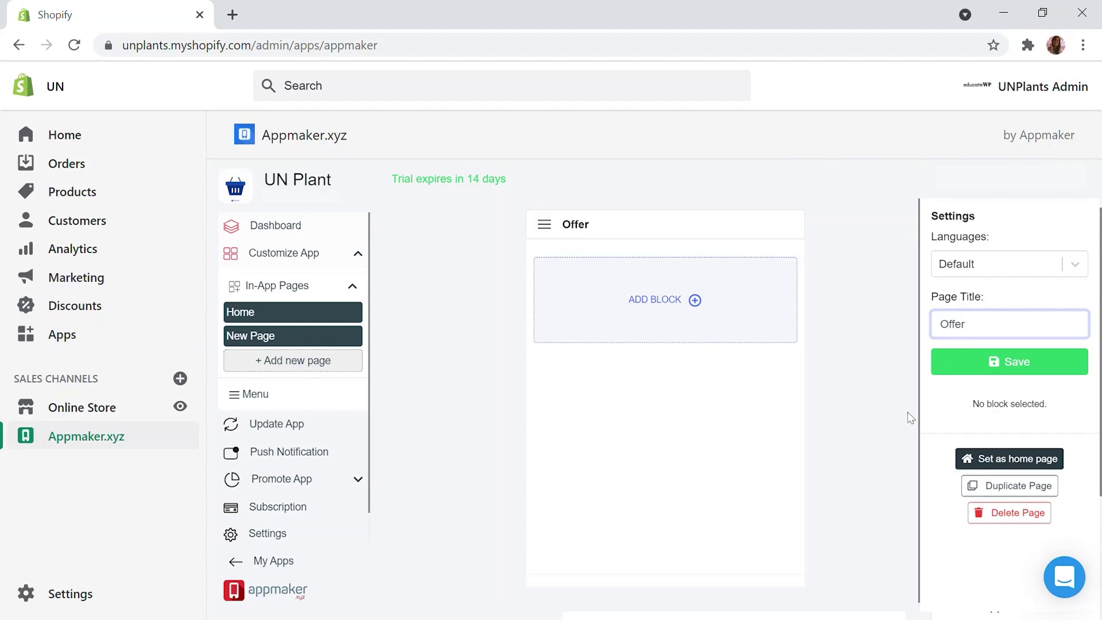
left_click(987, 360)
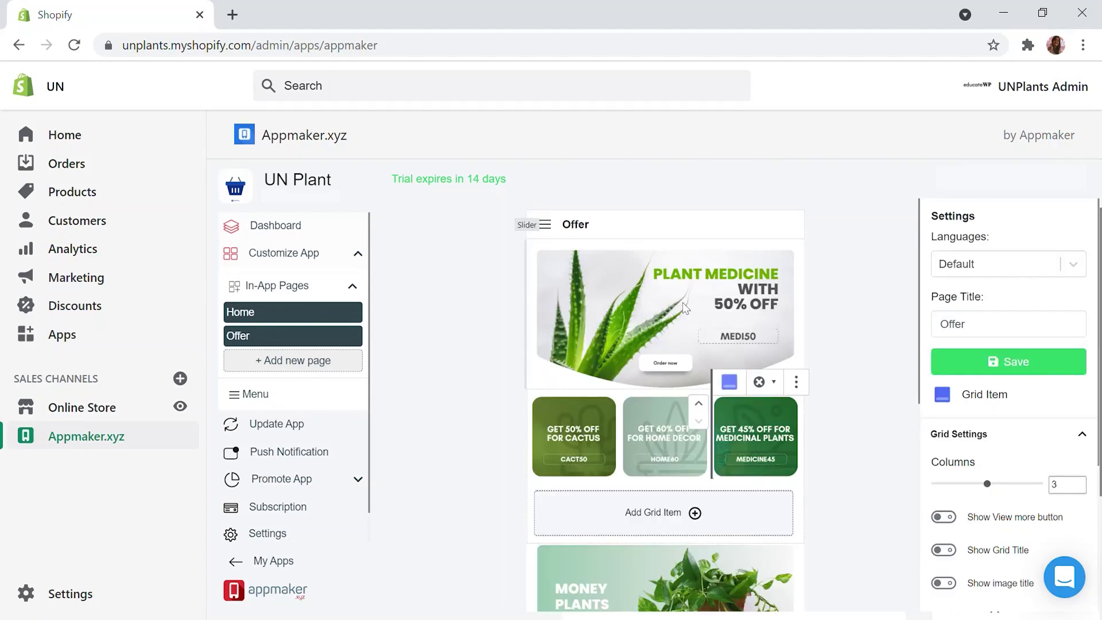
Step: Save the changes to the Offer page
scroll(602, 449, "down", 6)
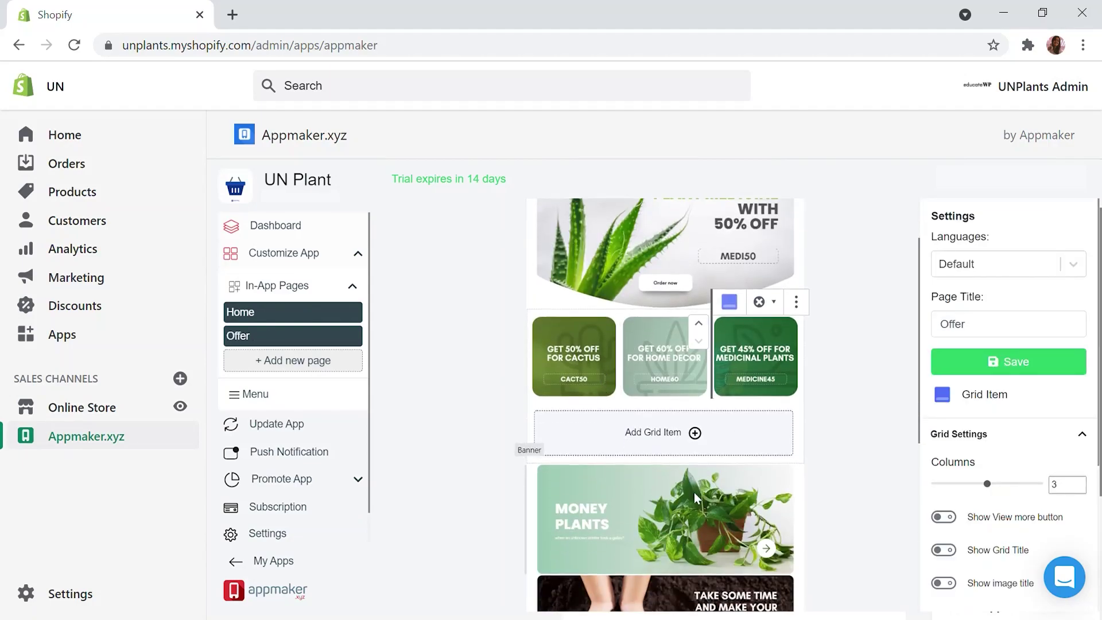
scroll(694, 432, "up", 5)
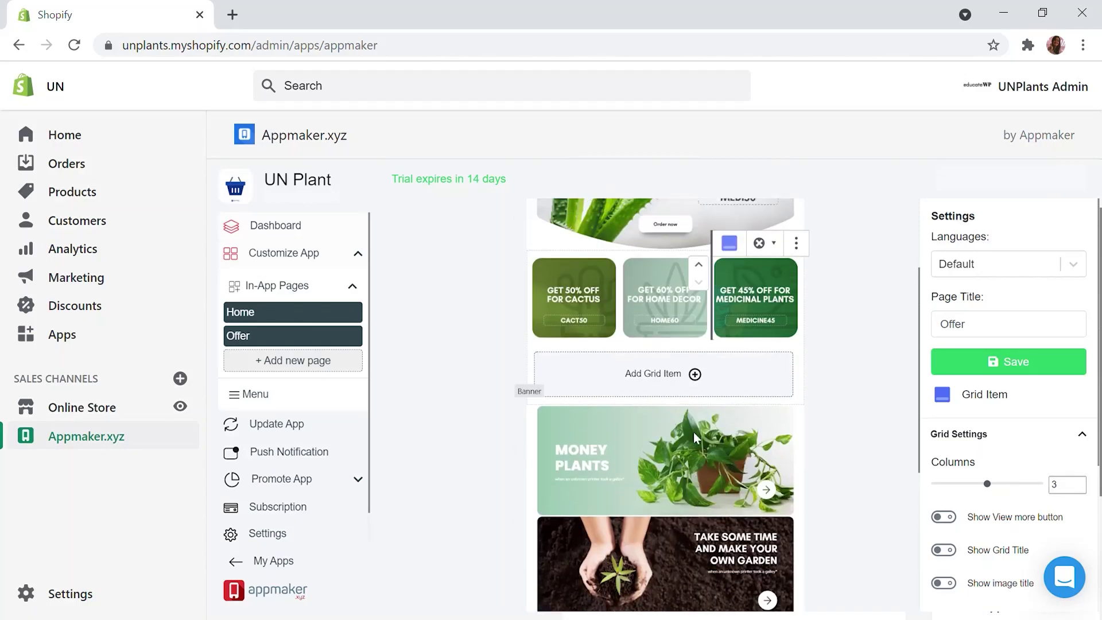
scroll(758, 373, "up", 3)
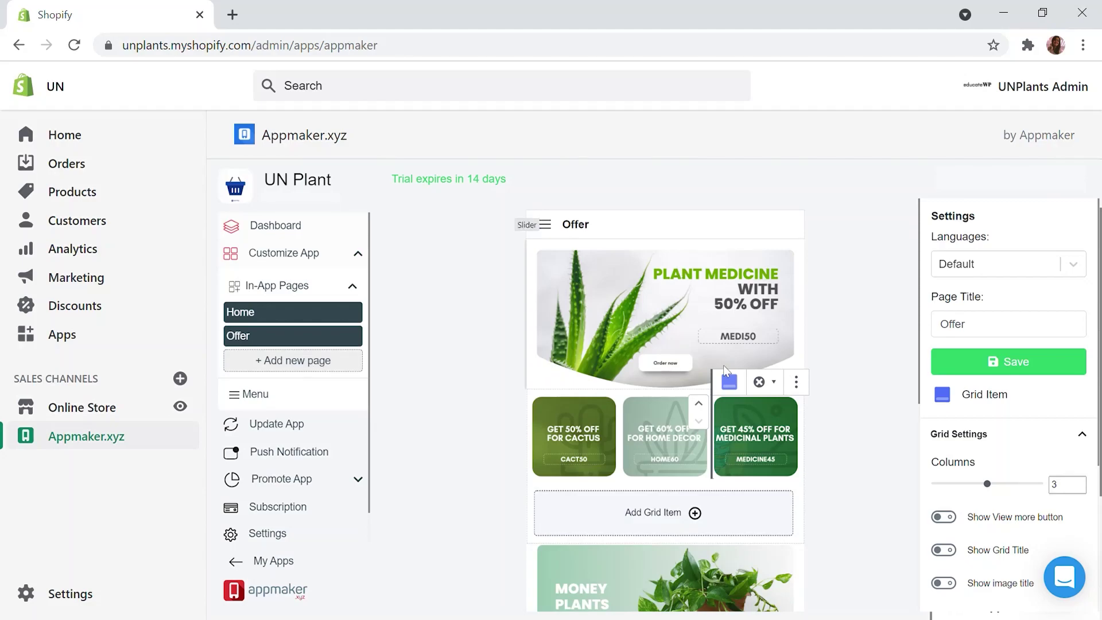
left_click(745, 264)
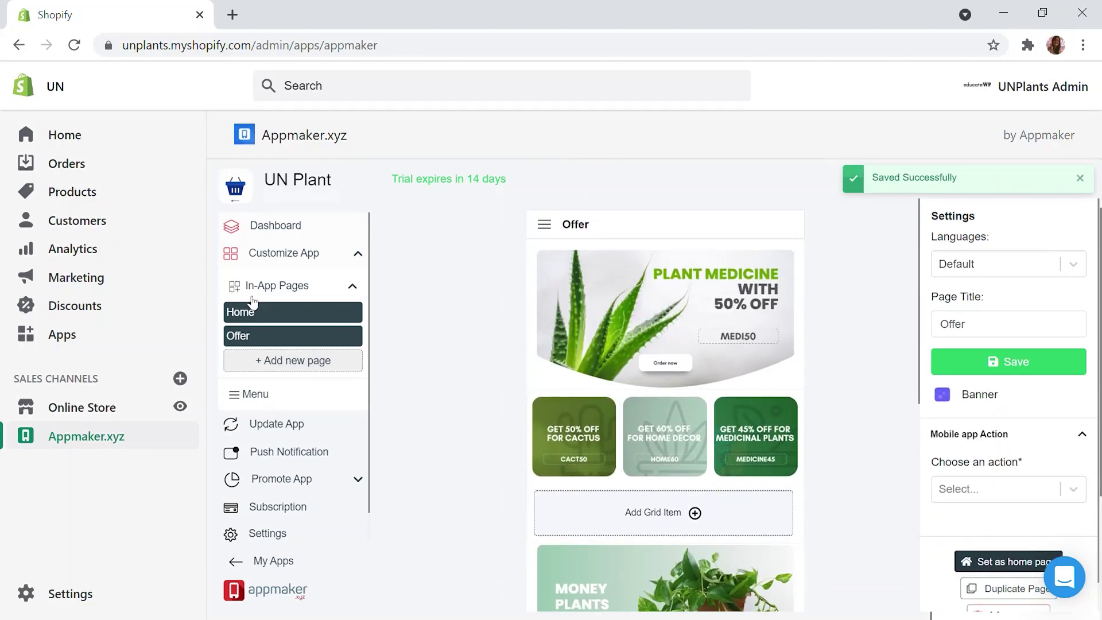
Step: Add the Cactus, Bonsai, Medicinal and Home Decor in-app pages
left_click(293, 361)
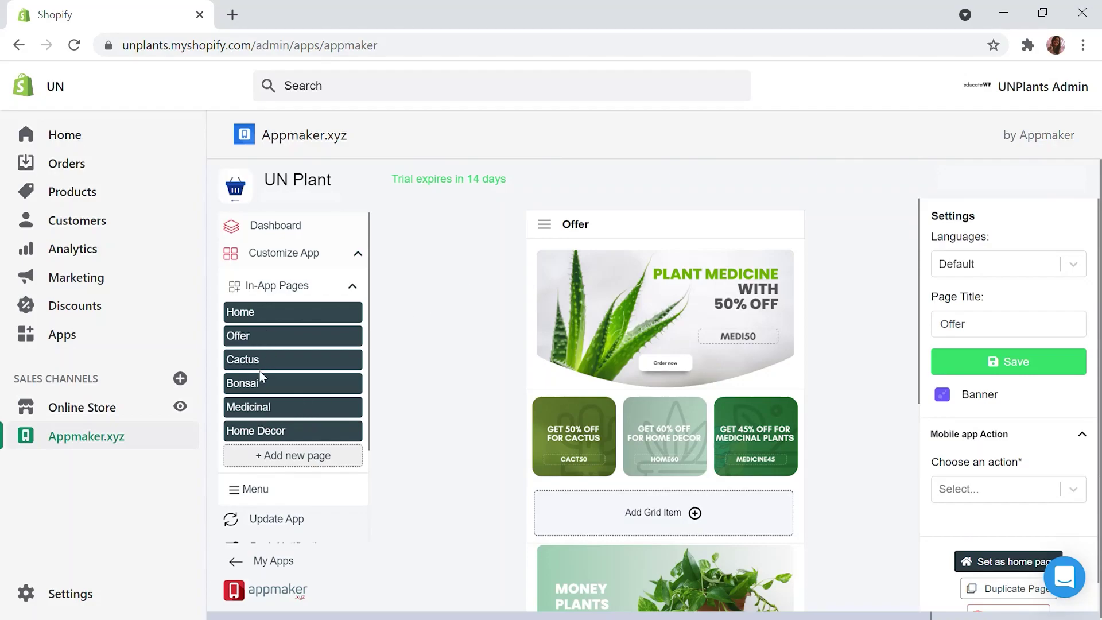
scroll(269, 373, "down", 2)
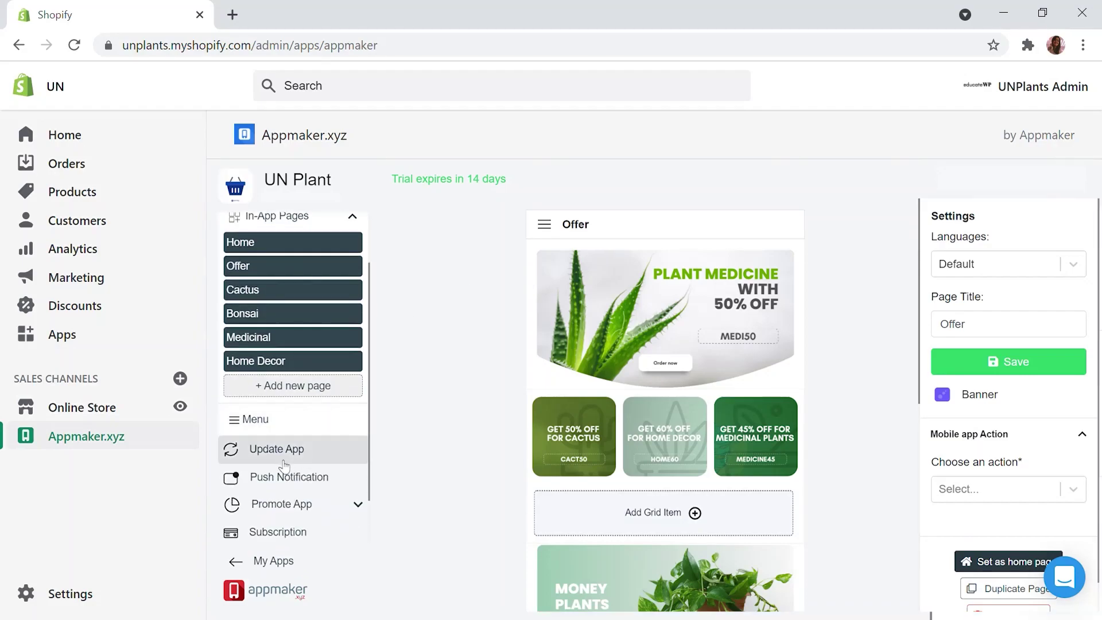
left_click(251, 422)
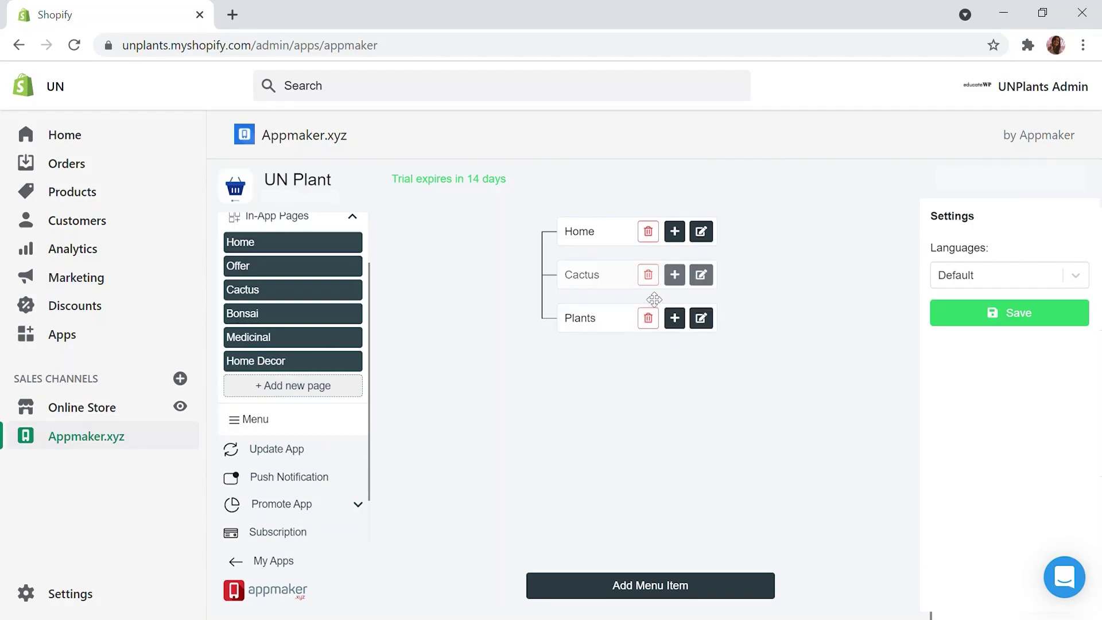
Step: Delete the old Cactus and Plants items and add a Plants menu item opening an in-app page, with a leaf icon
left_click(649, 275)
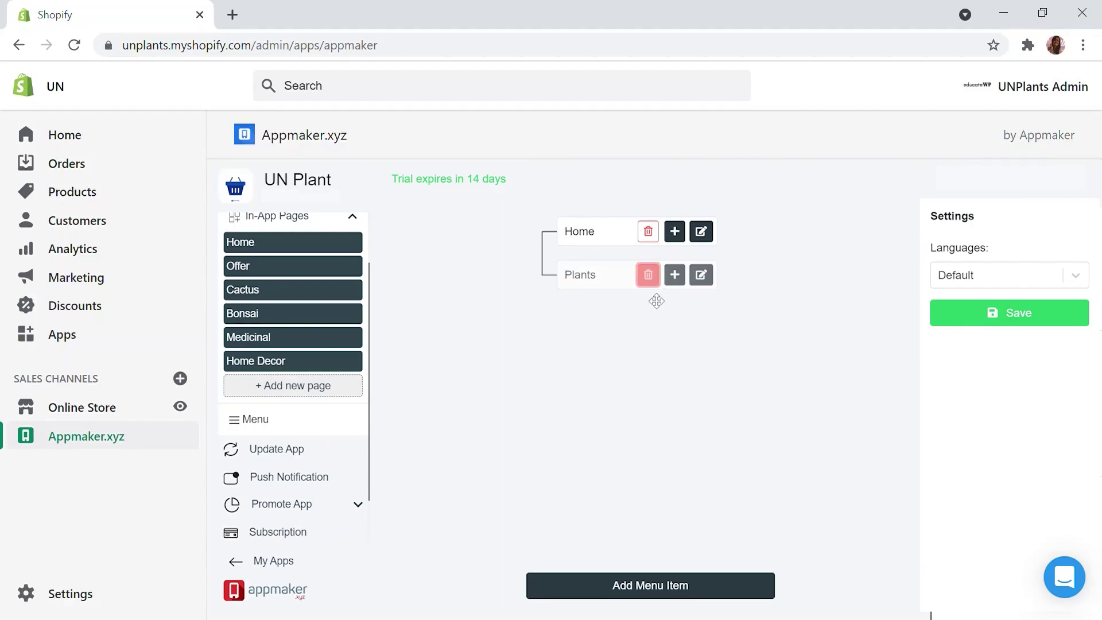
left_click(650, 276)
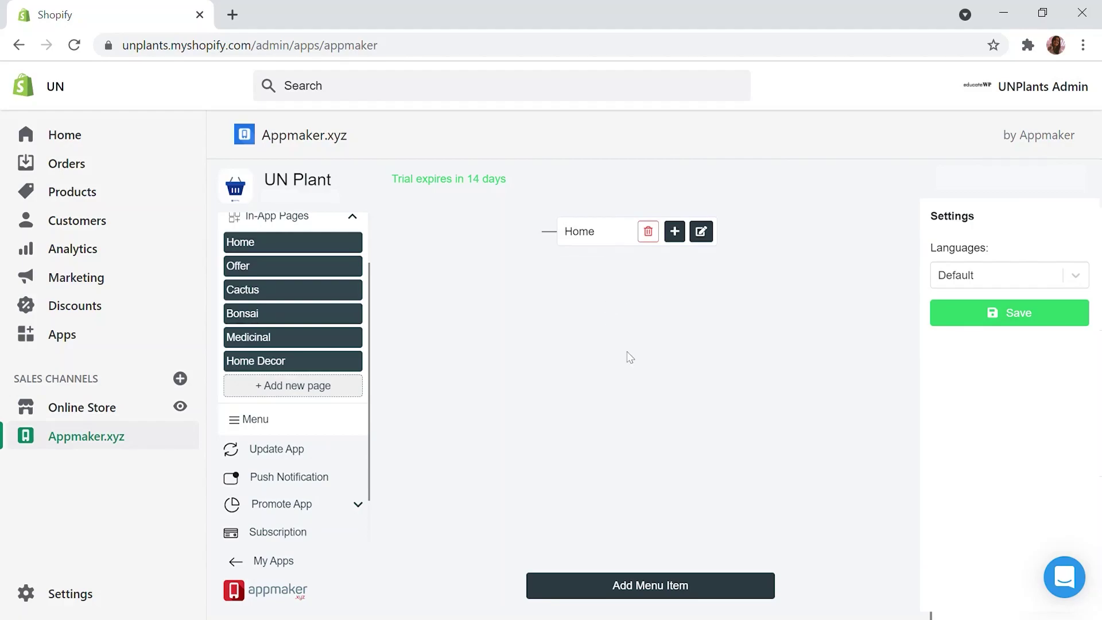
left_click(649, 575)
left_click(969, 401)
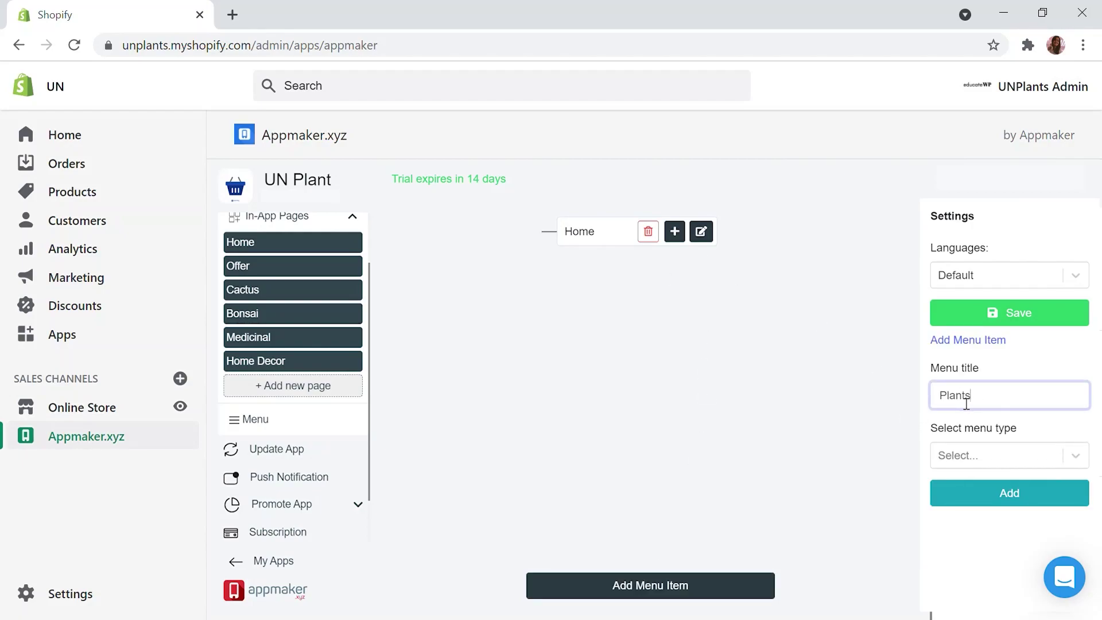
left_click(985, 456)
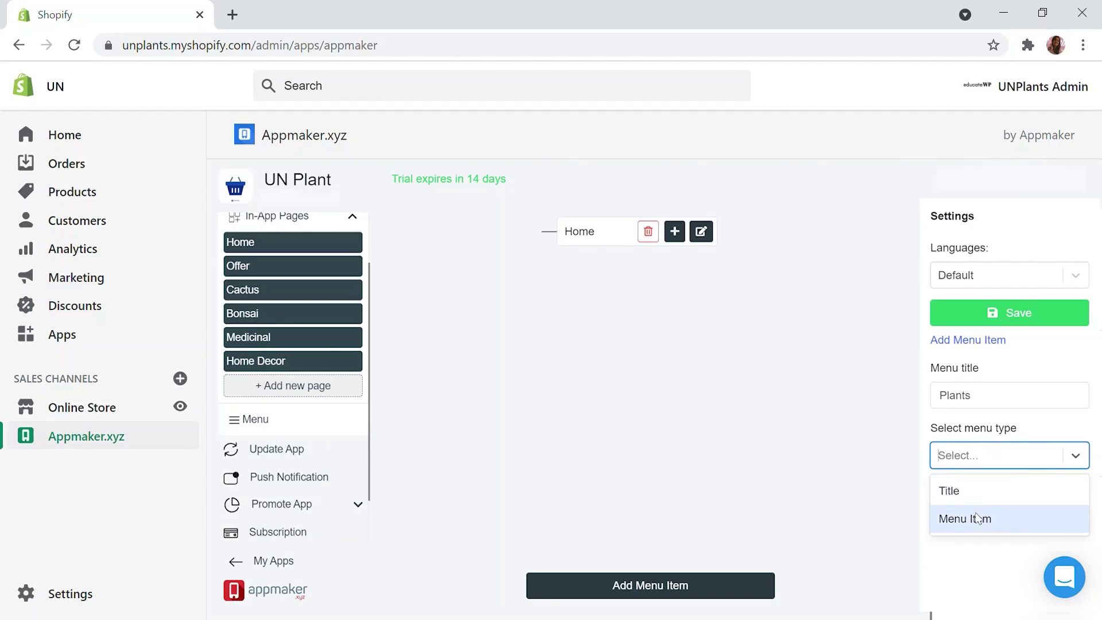
left_click(981, 490)
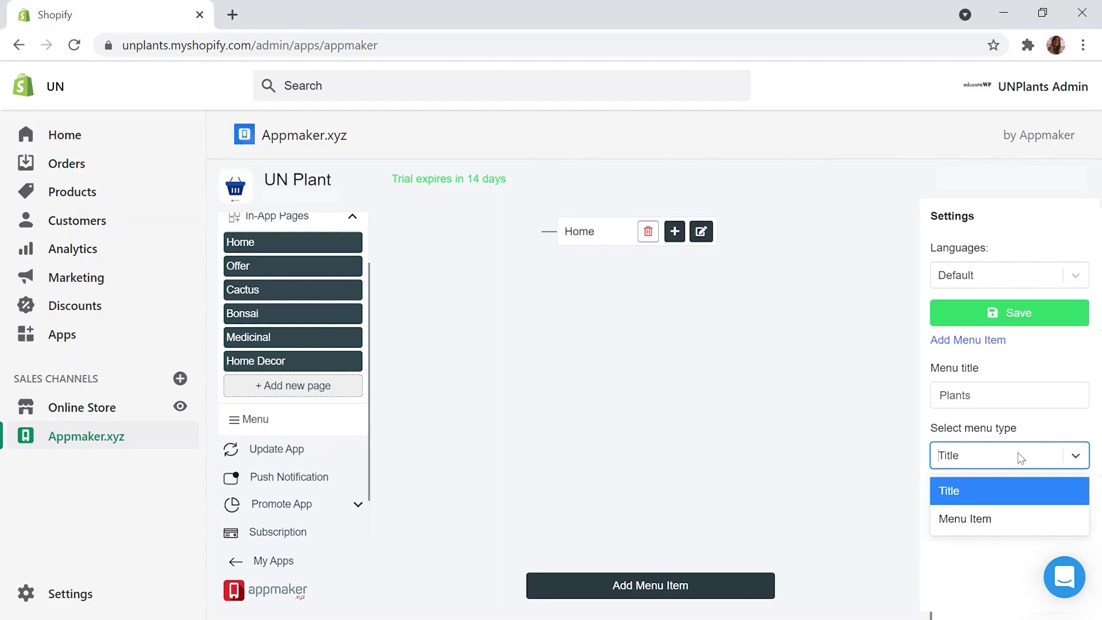
left_click(976, 523)
left_click(980, 509)
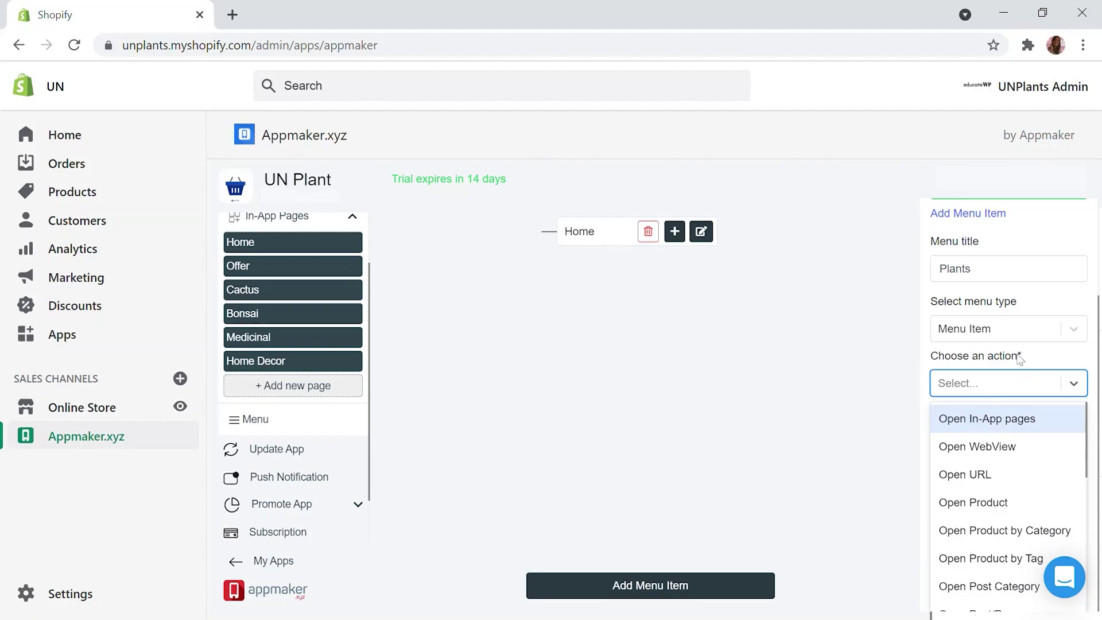
left_click(1013, 421)
left_click(1009, 546)
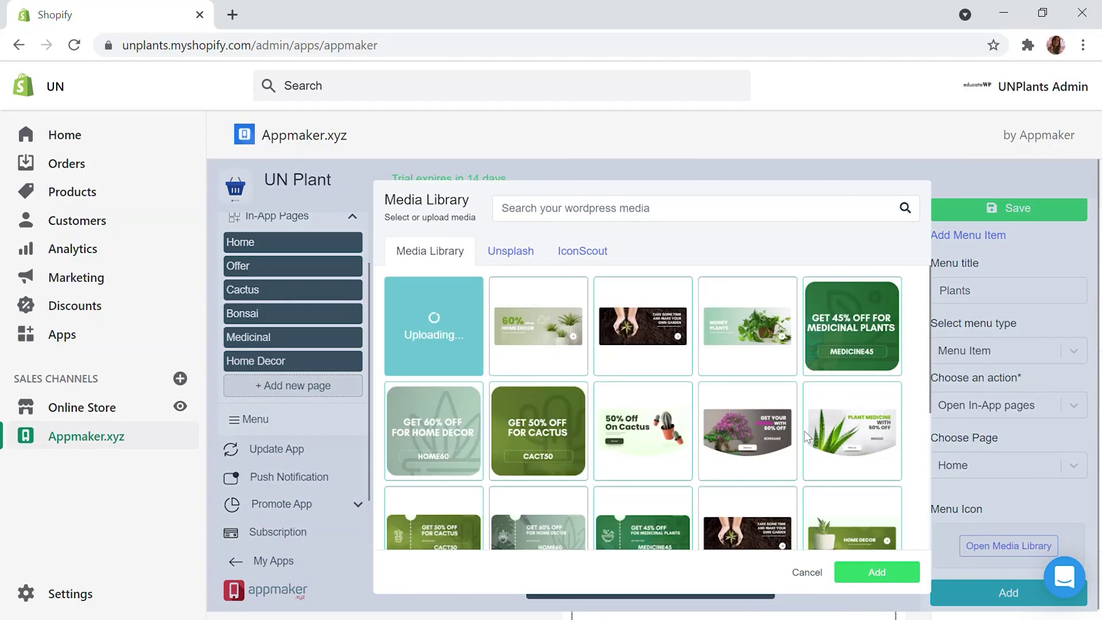
scroll(1016, 524, "down", 1)
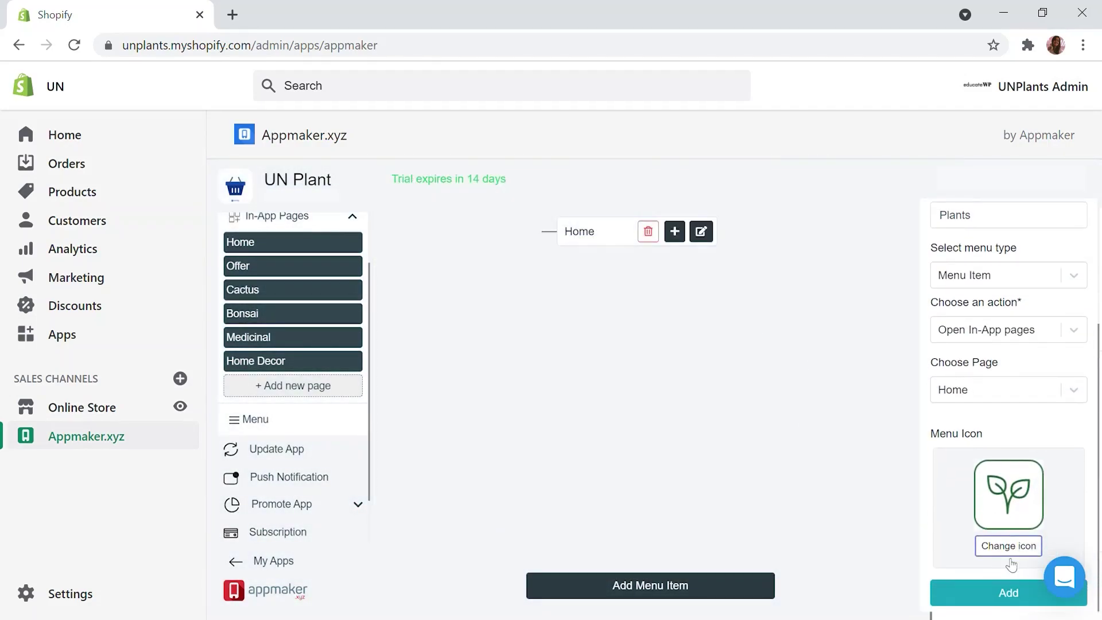
left_click(1009, 593)
Step: Add a Cactus menu item that opens the Cactus in-app page, with a Media Library icon
left_click(1003, 406)
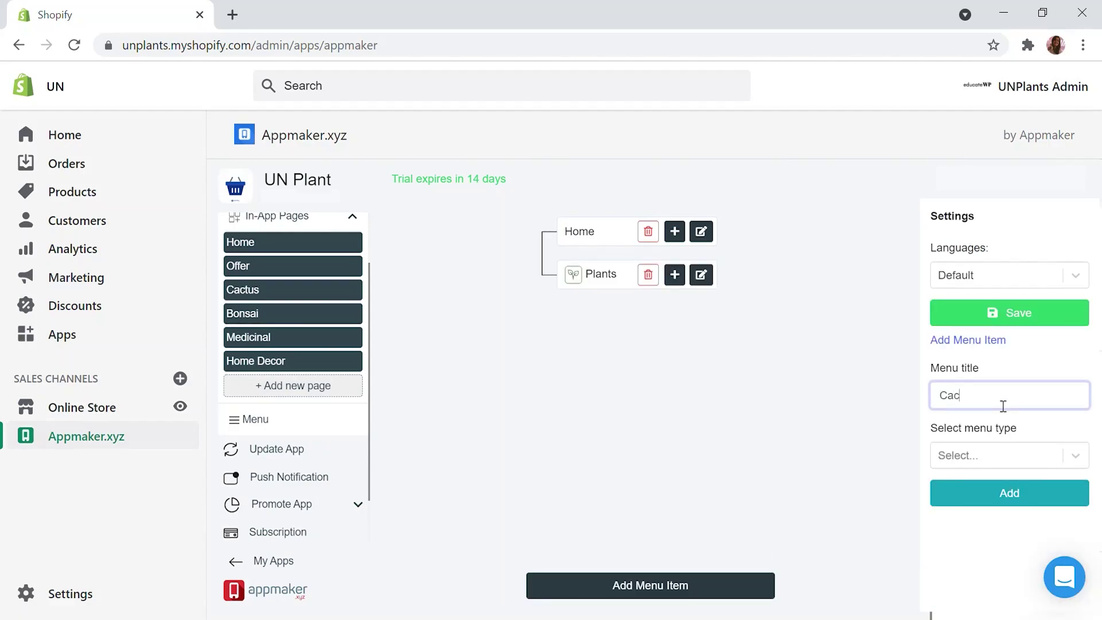
type("Cactus")
left_click(998, 456)
left_click(976, 520)
left_click(999, 382)
left_click(987, 422)
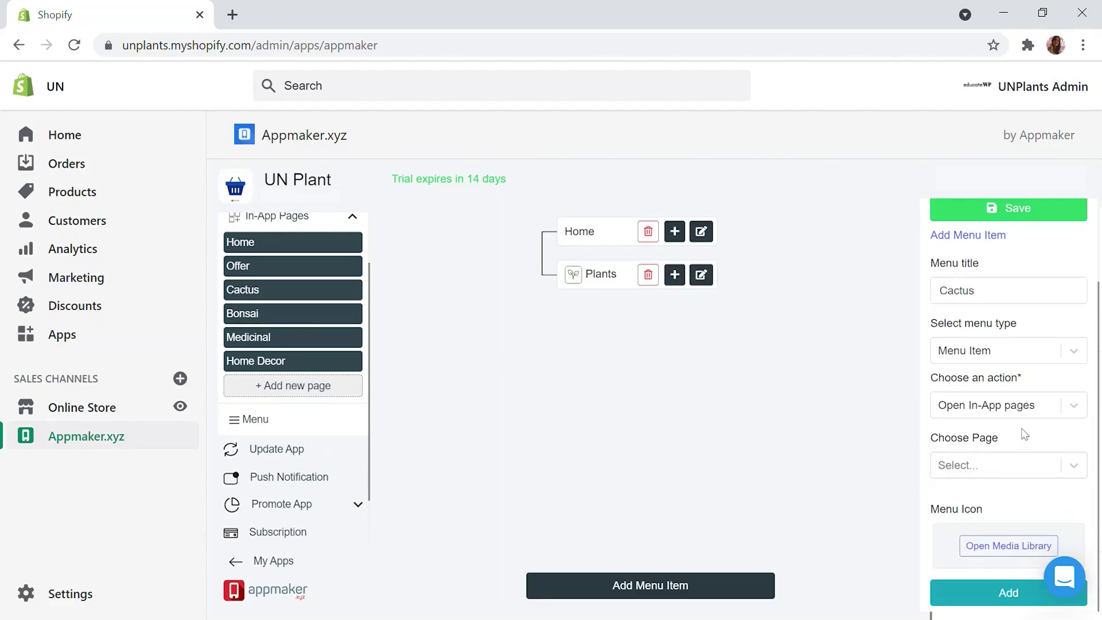
left_click(999, 465)
left_click(976, 539)
left_click(1005, 548)
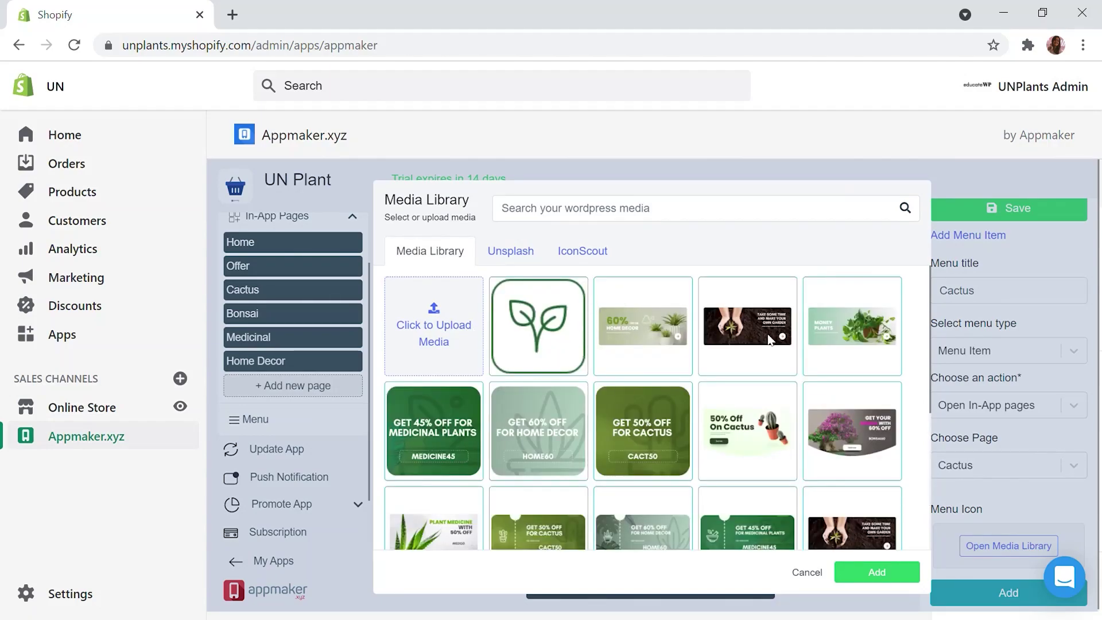
left_click(877, 572)
left_click(1008, 593)
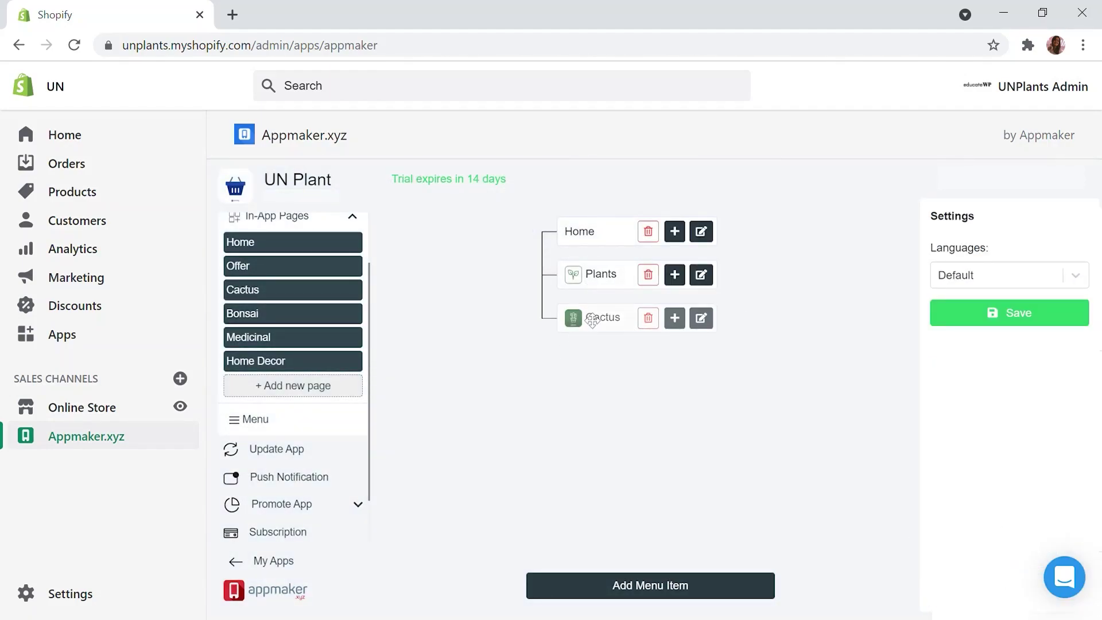
Step: Drag Cactus, Medicinal and Bonsai under Plants as submenus in the menu tree and save
left_click_drag(593, 331, 624, 324)
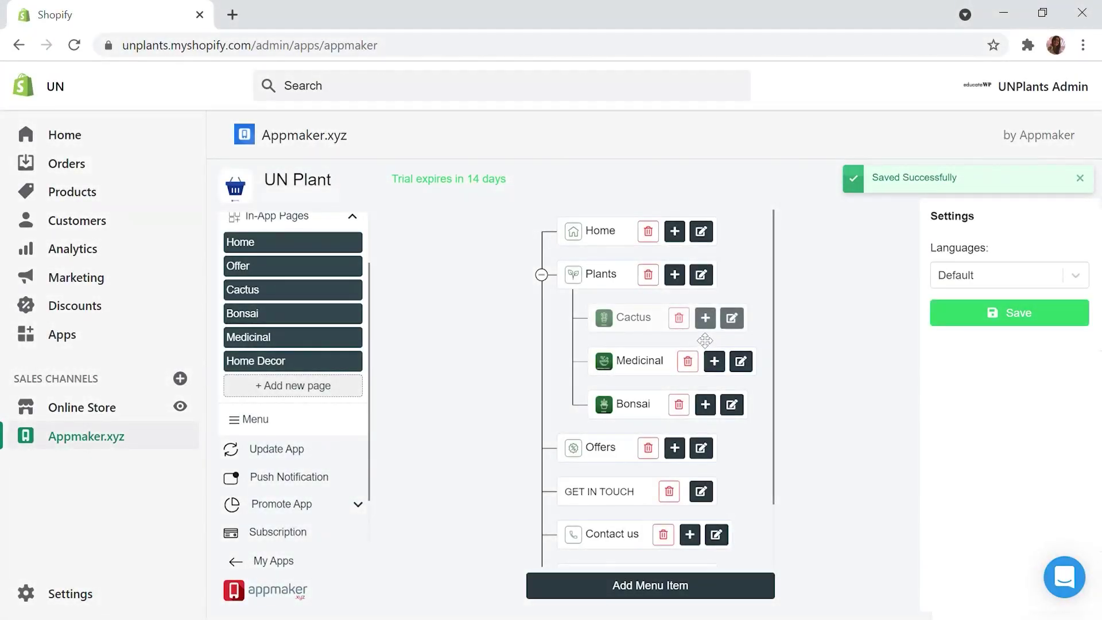
scroll(660, 344, "down", 2)
scroll(626, 344, "up", 2)
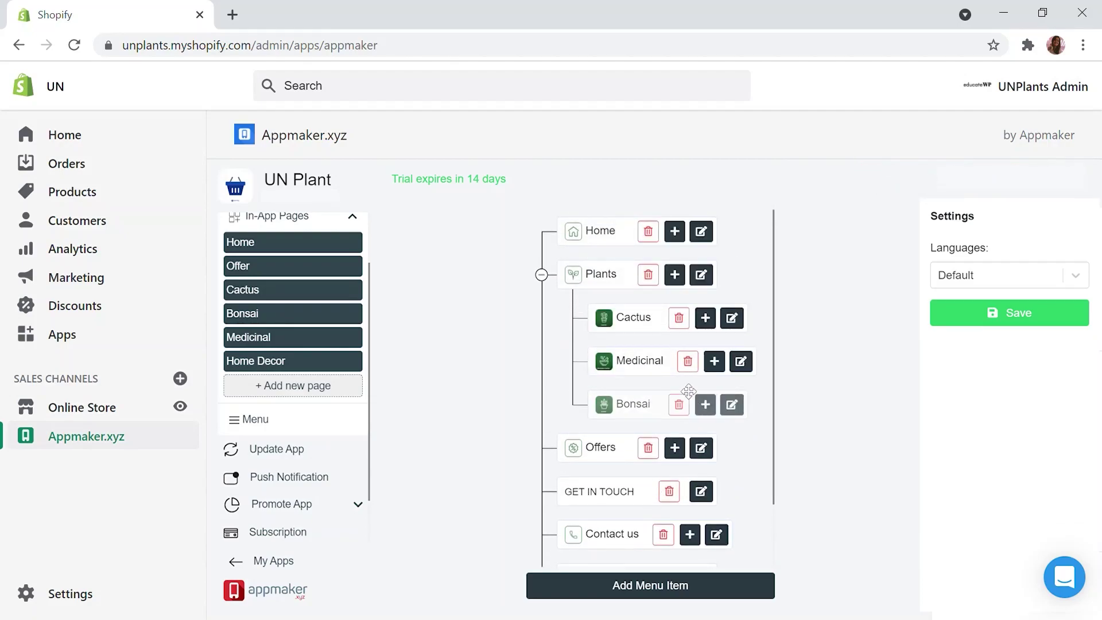
scroll(281, 238, "up", 2)
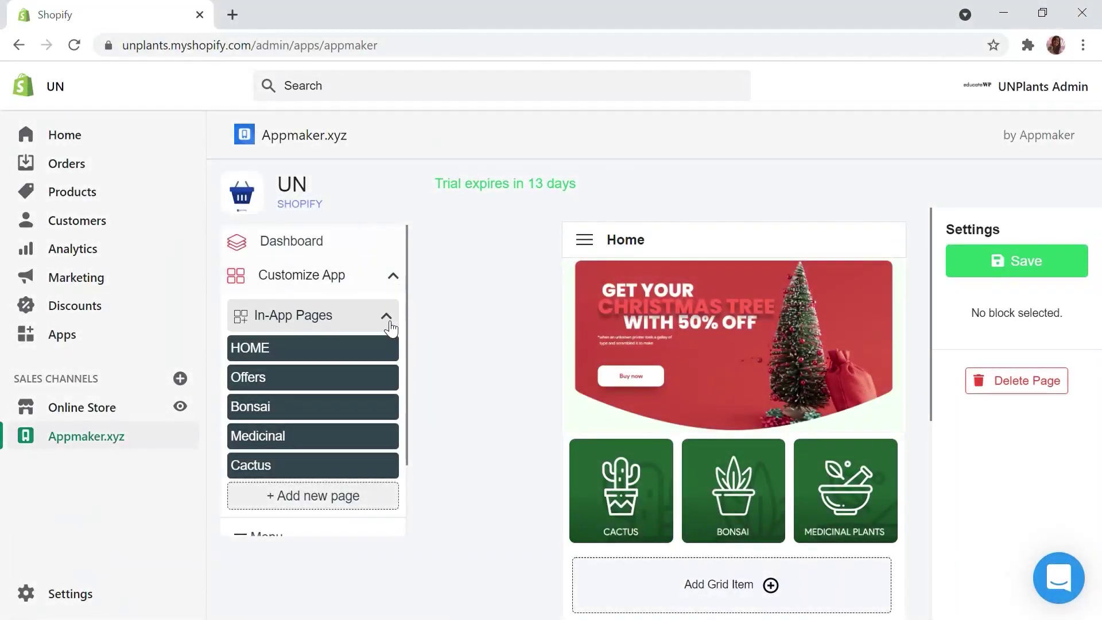
scroll(345, 456, "down", 2)
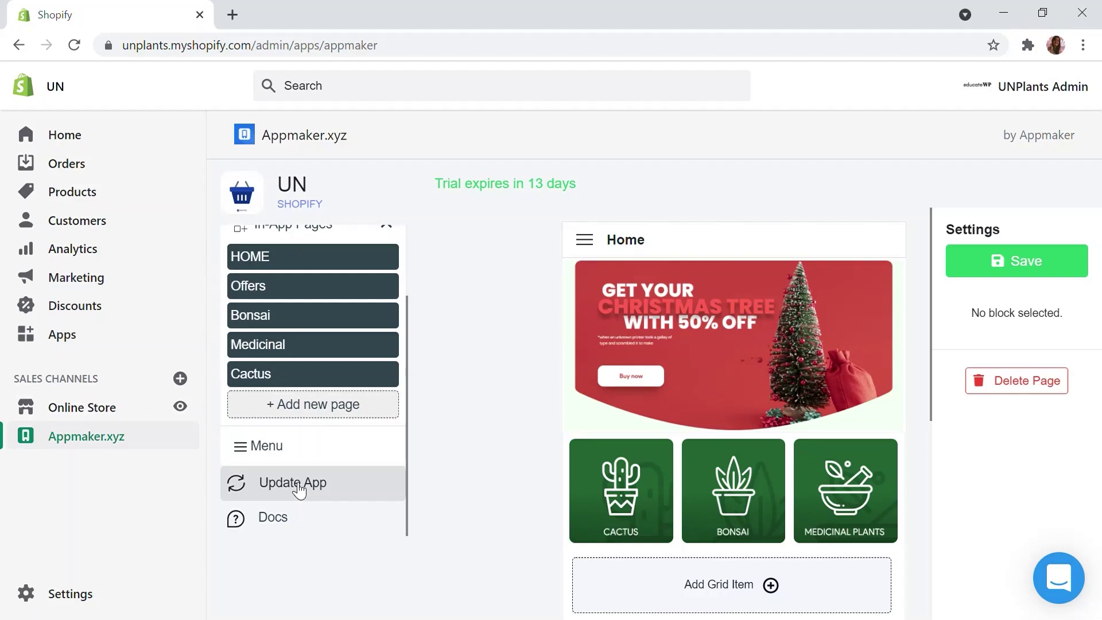
left_click(297, 489)
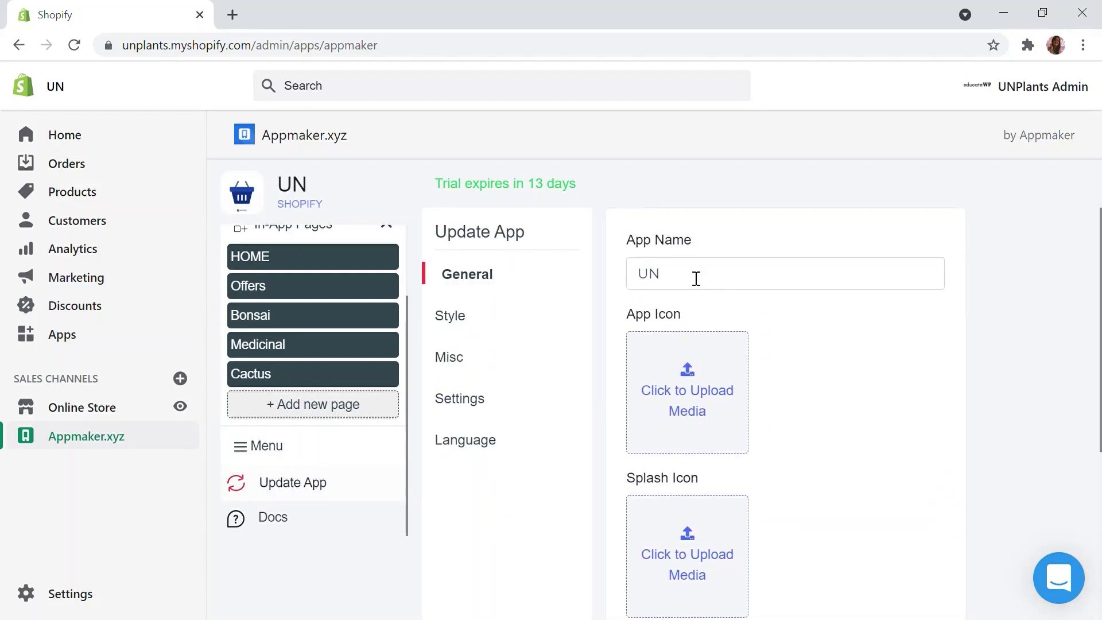
Step: Upload an image for the App Icon in the General settings
scroll(691, 388, "down", 5)
scroll(686, 382, "up", 5)
scroll(700, 413, "down", 5)
scroll(713, 390, "up", 5)
left_click(692, 390)
scroll(895, 528, "down", 5)
scroll(846, 421, "up", 5)
scroll(853, 465, "down", 5)
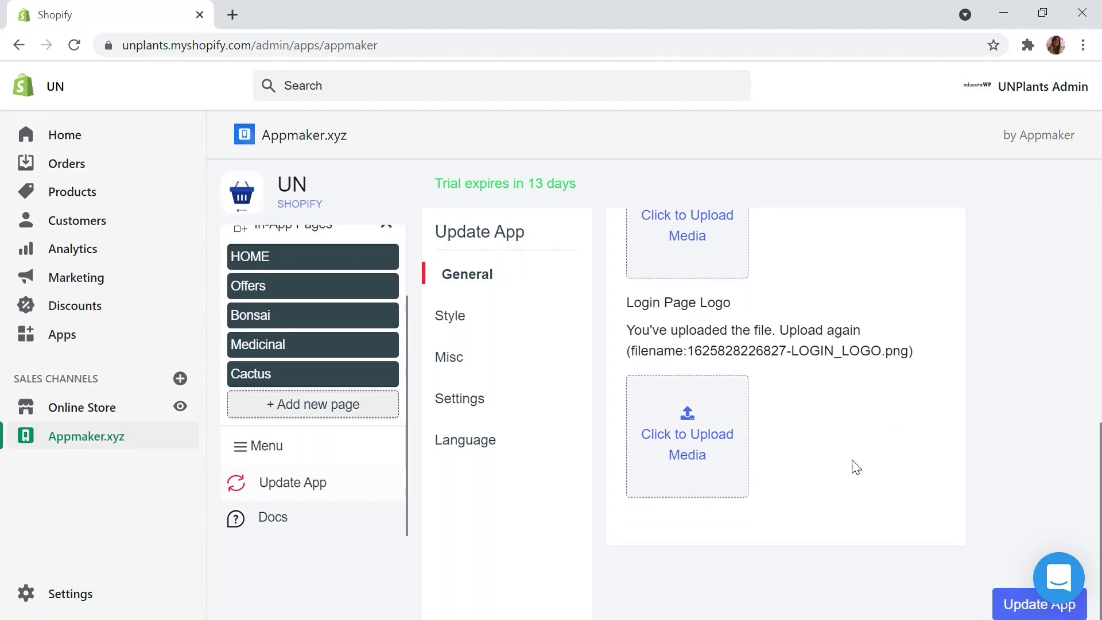
Step: Set the Style tab's primary button colour to dark green (#3C5F2D)
left_click(453, 316)
scroll(854, 396, "up", 3)
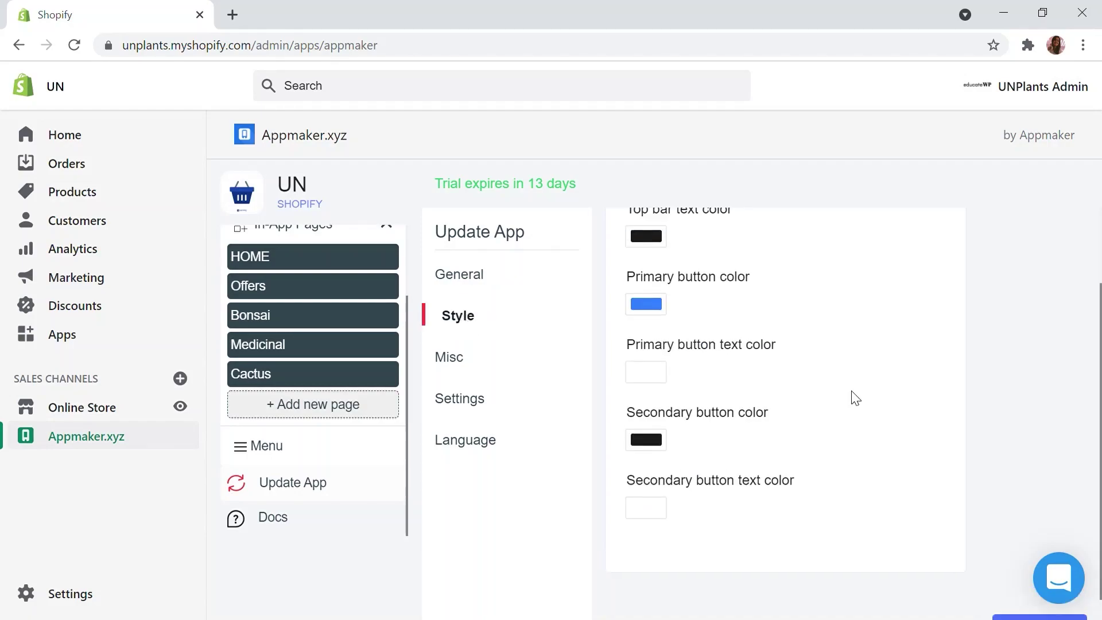
scroll(749, 408, "down", 2)
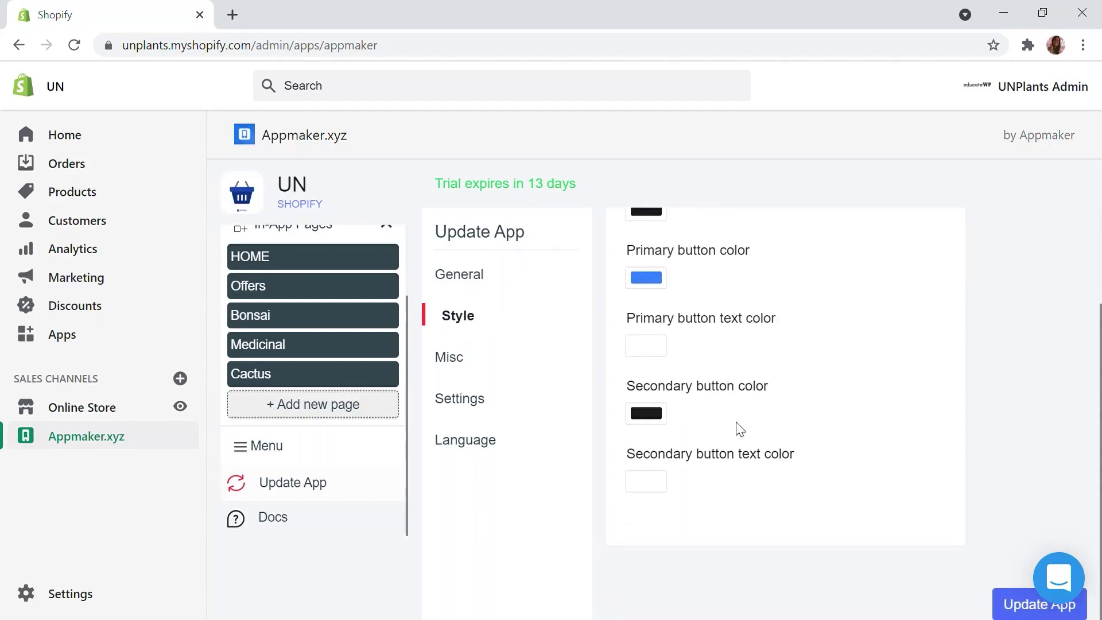
scroll(680, 298, "up", 2)
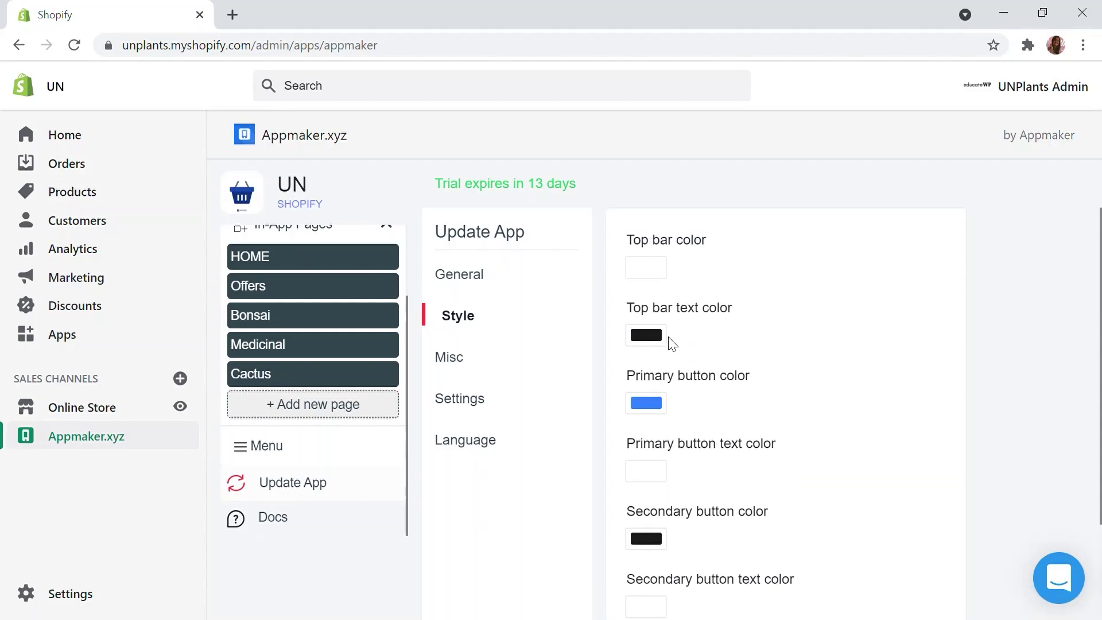
left_click(649, 405)
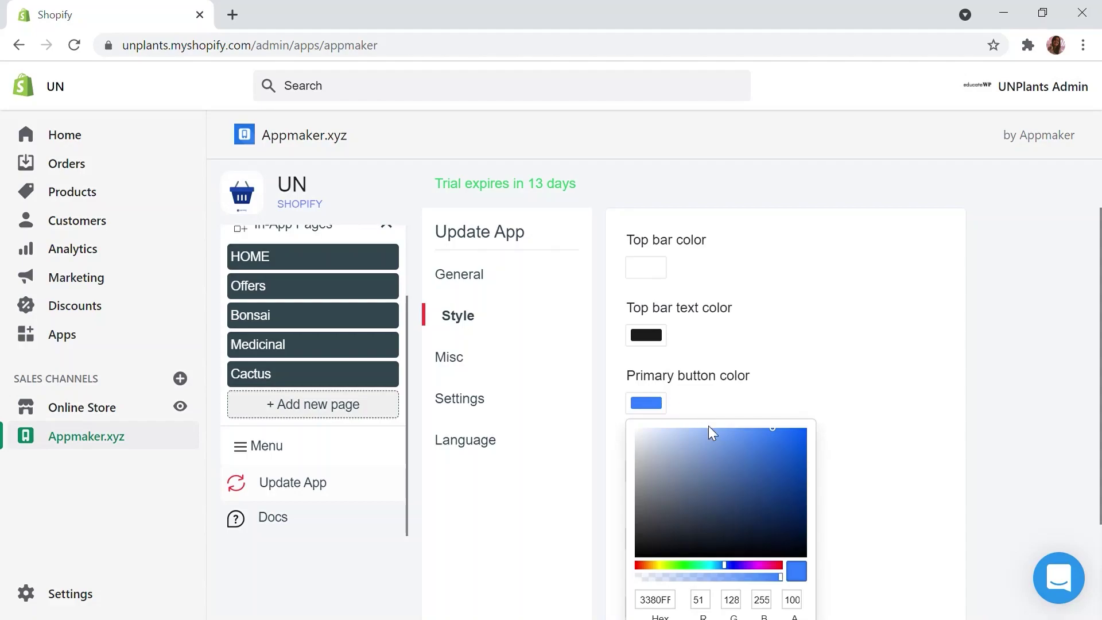
scroll(695, 545, "down", 2)
left_click_drag(708, 479, 678, 479)
left_click_drag(692, 440, 728, 422)
left_click(903, 460)
scroll(775, 398, "down", 1)
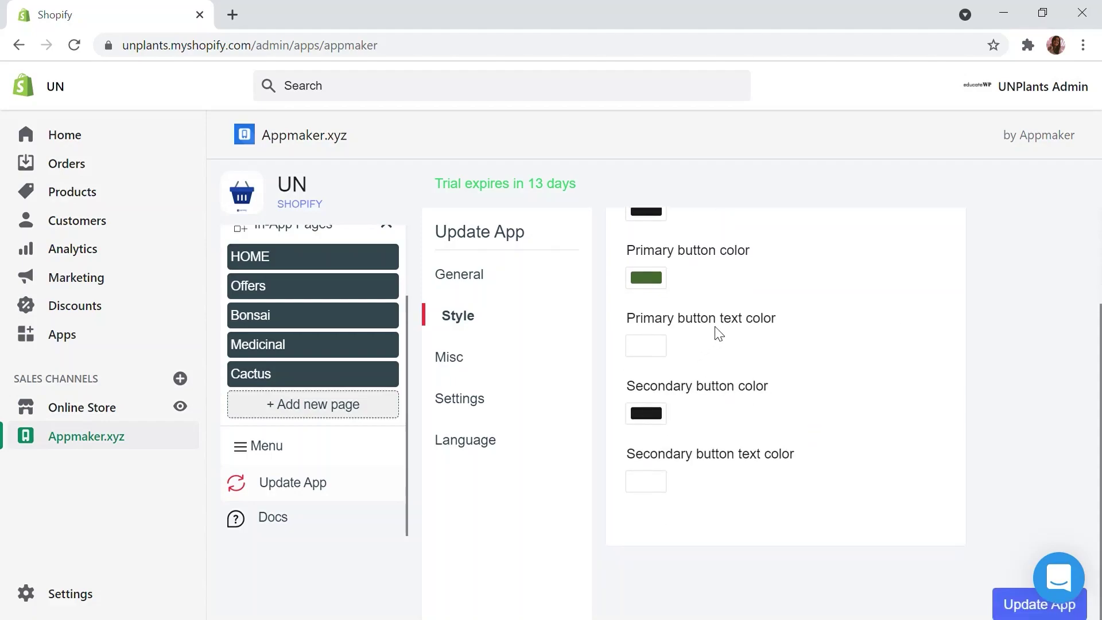
scroll(711, 347, "up", 2)
scroll(728, 470, "down", 2)
scroll(686, 364, "up", 3)
left_click(460, 367)
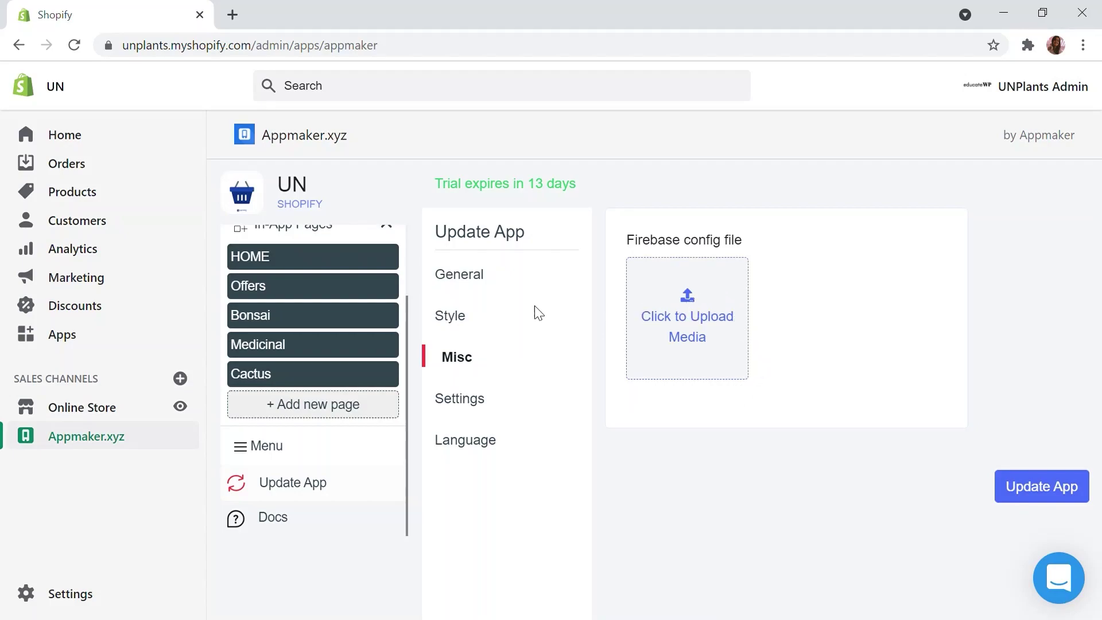
Step: Review the grocery mode and language options, leaving the language unchanged, and run Update App
left_click(474, 404)
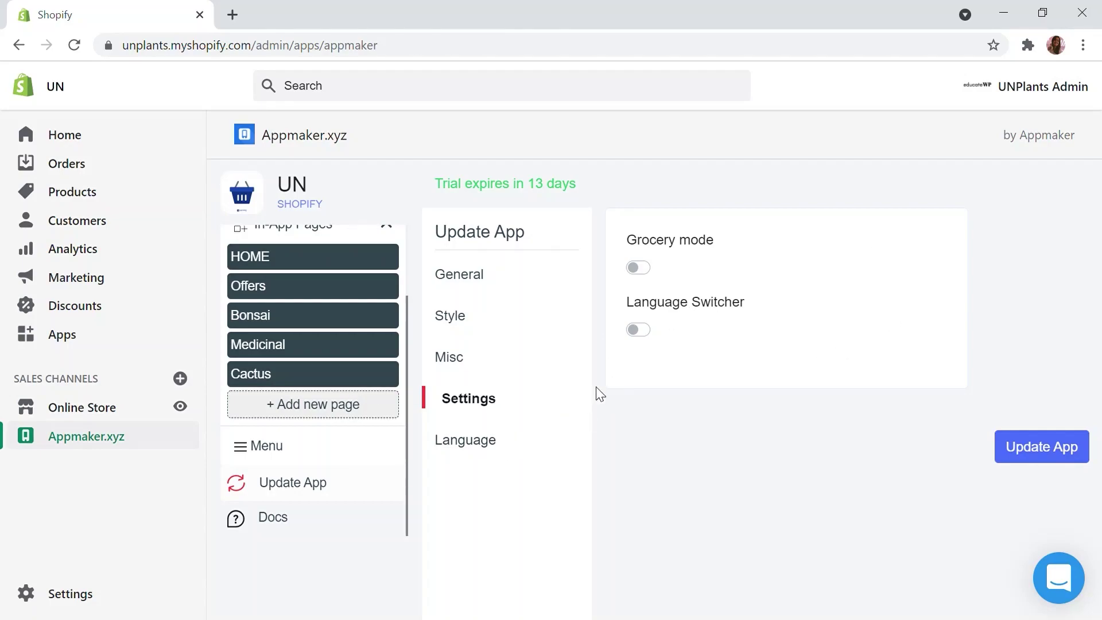
left_click(493, 440)
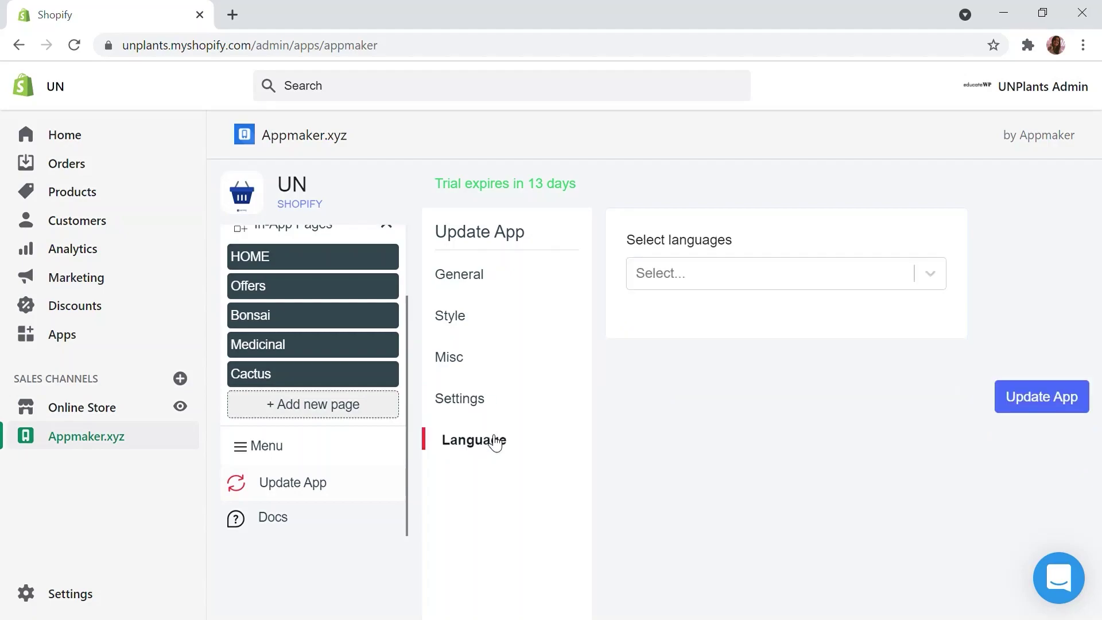
left_click(723, 292)
left_click(722, 287)
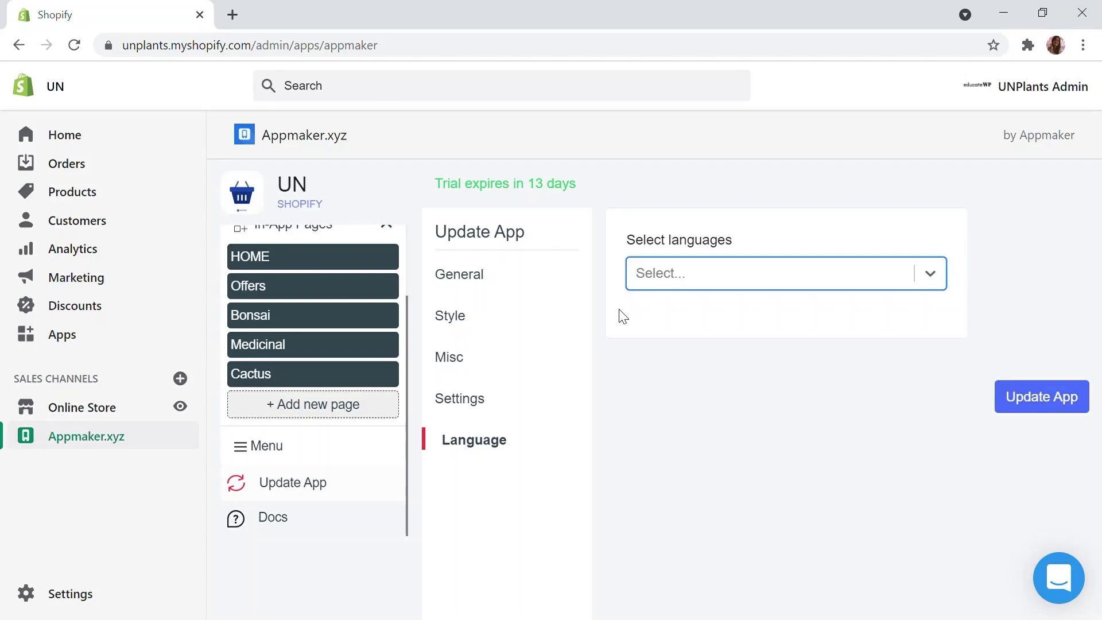
left_click(1061, 407)
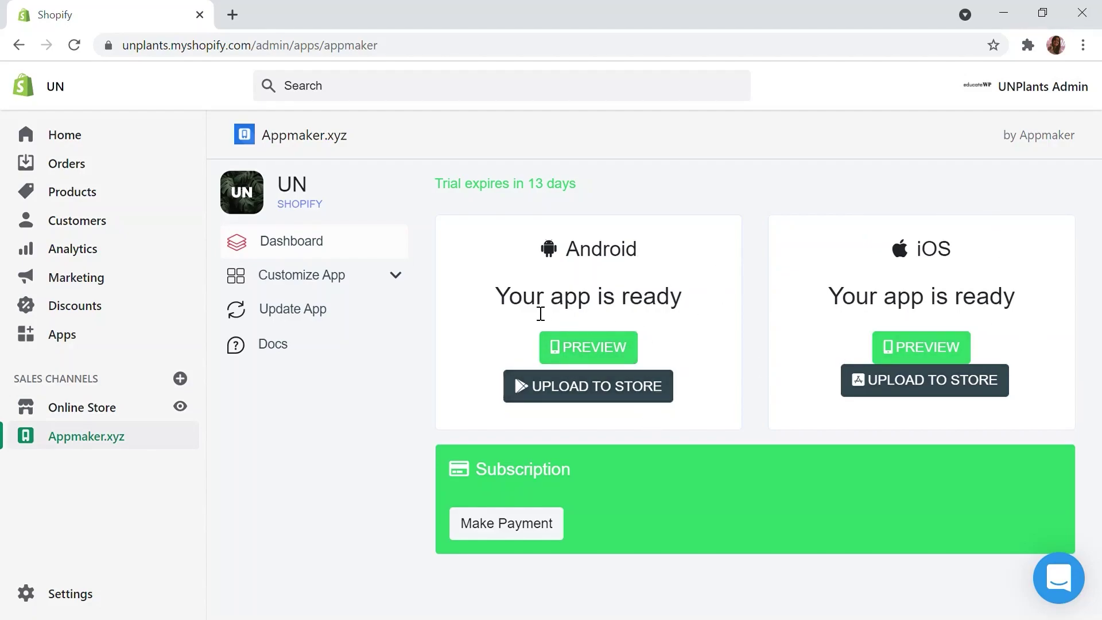
left_click(587, 354)
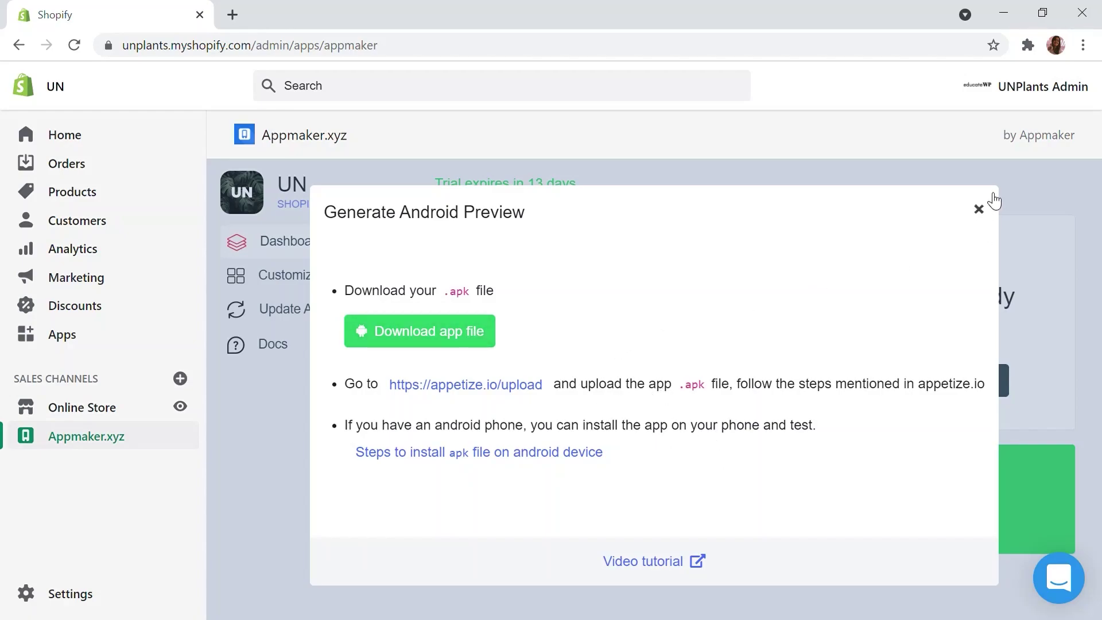
left_click(979, 209)
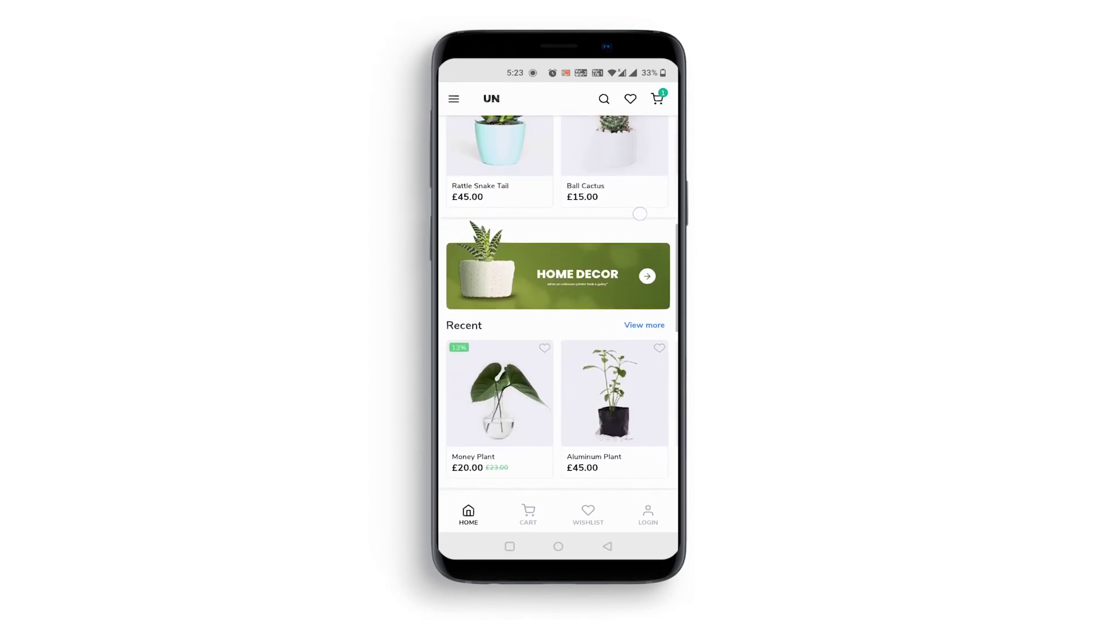
scroll(625, 255, "up", 10)
left_click_drag(624, 209, 506, 211)
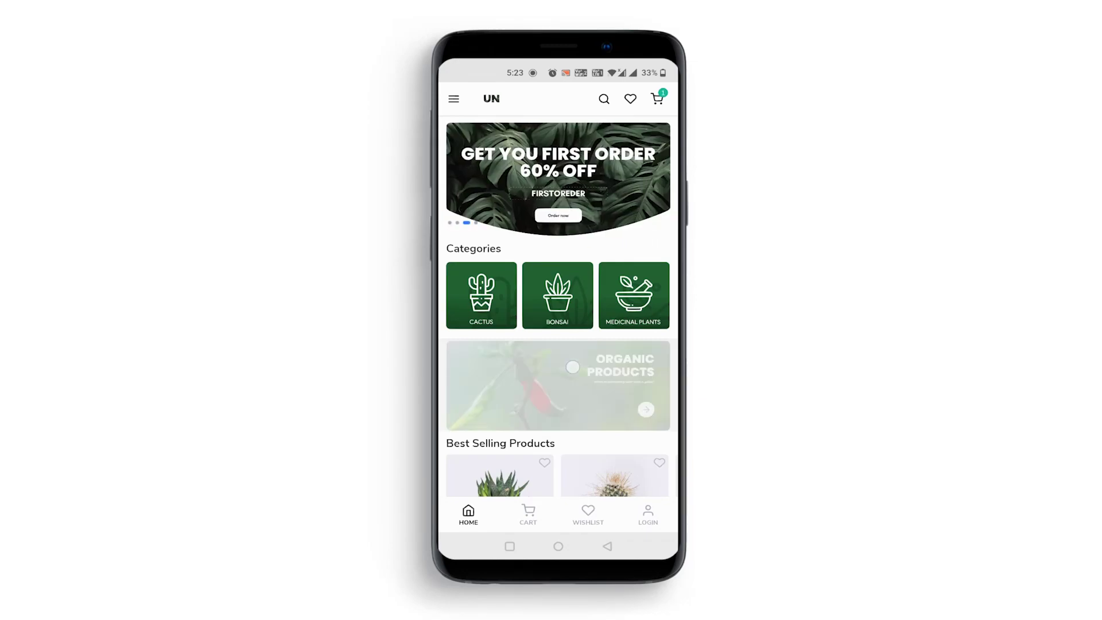
scroll(558, 306, "down", 3)
scroll(558, 390, "right", 2)
scroll(558, 391, "left", 2)
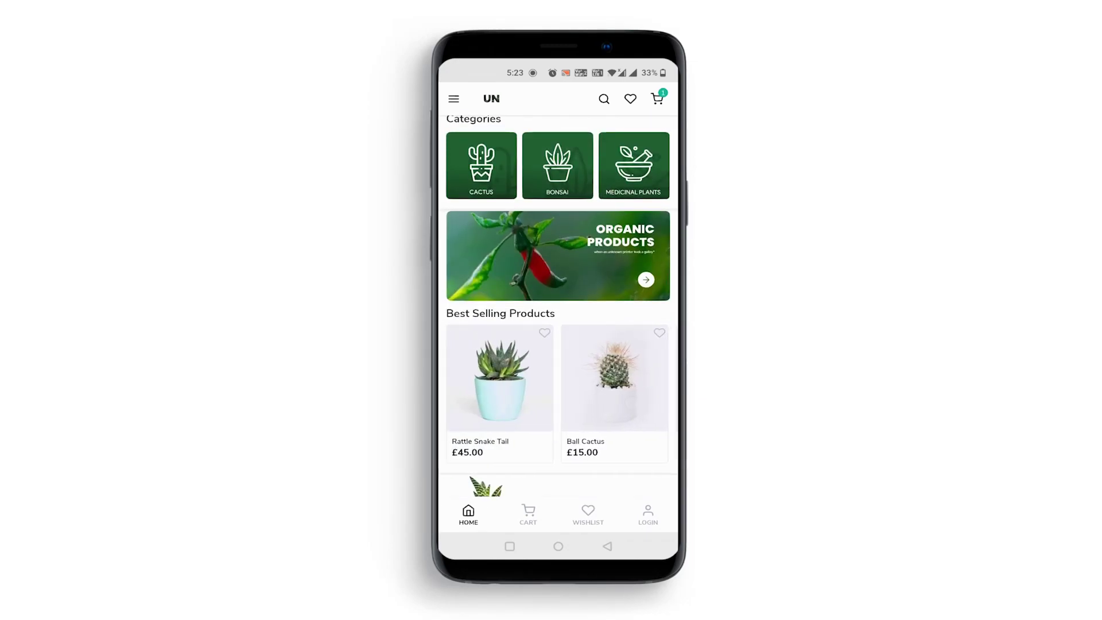
scroll(558, 307, "down", 2)
scroll(558, 307, "up", 5)
left_click(453, 98)
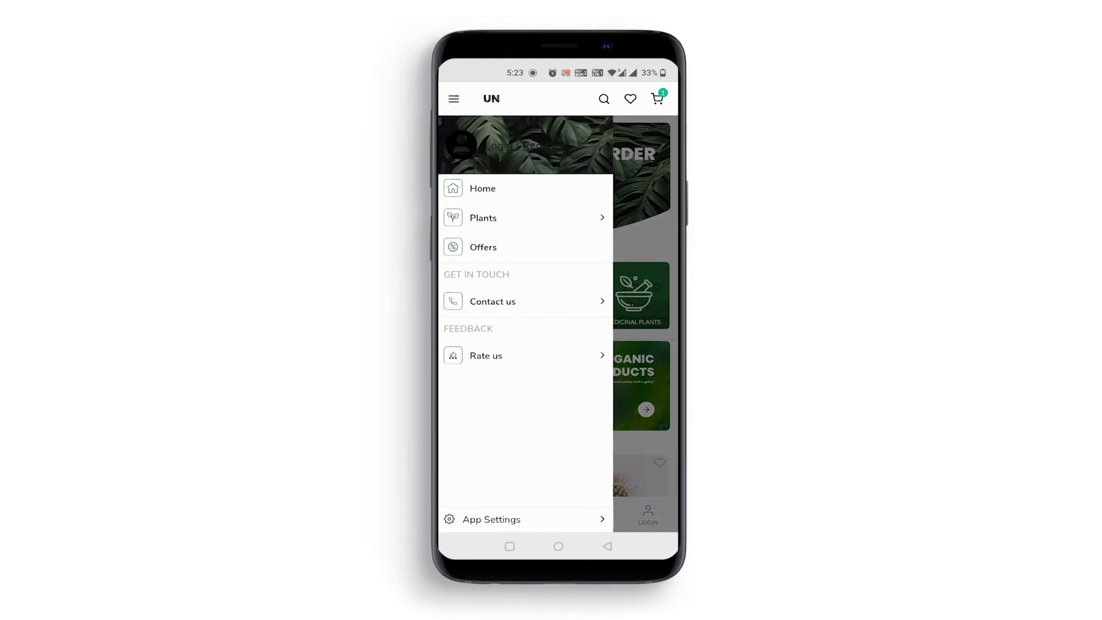
left_click(483, 218)
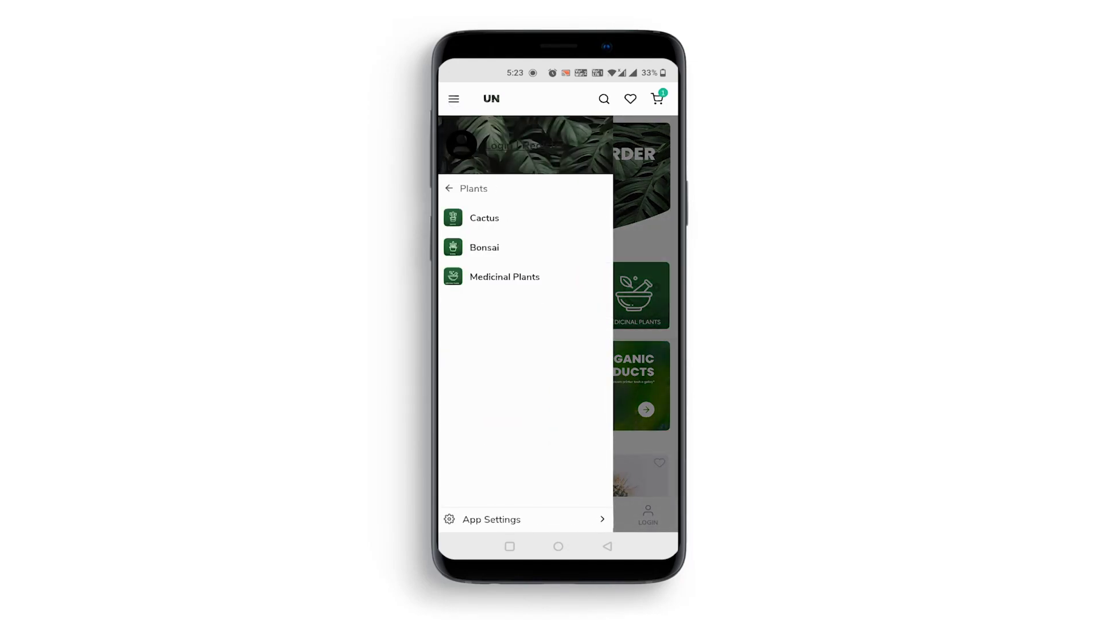
left_click(460, 189)
left_click(643, 229)
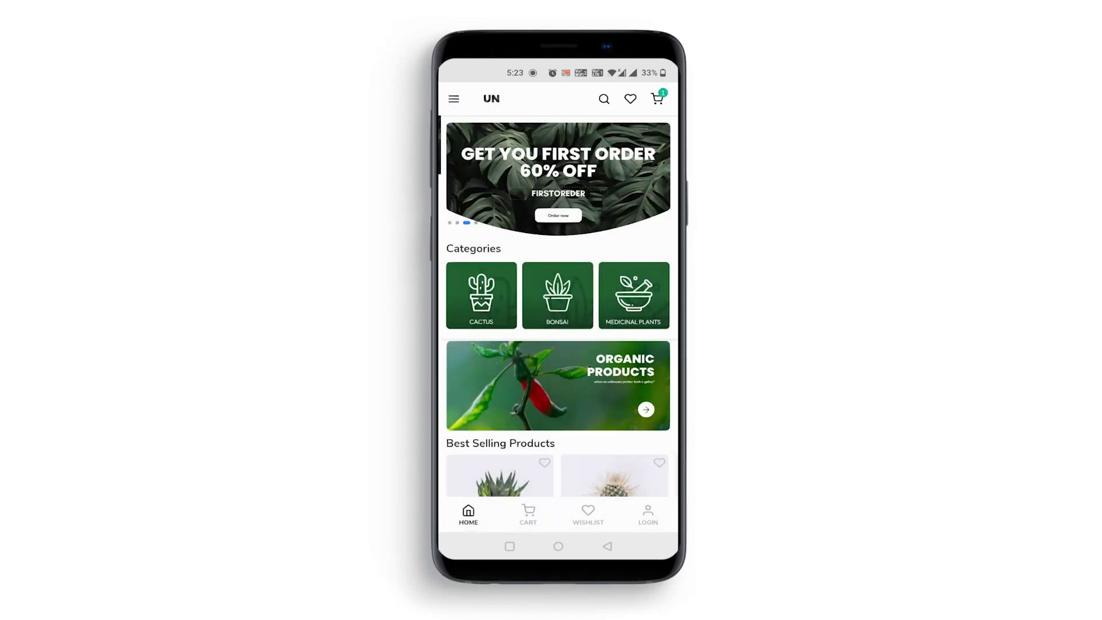
left_click(481, 295)
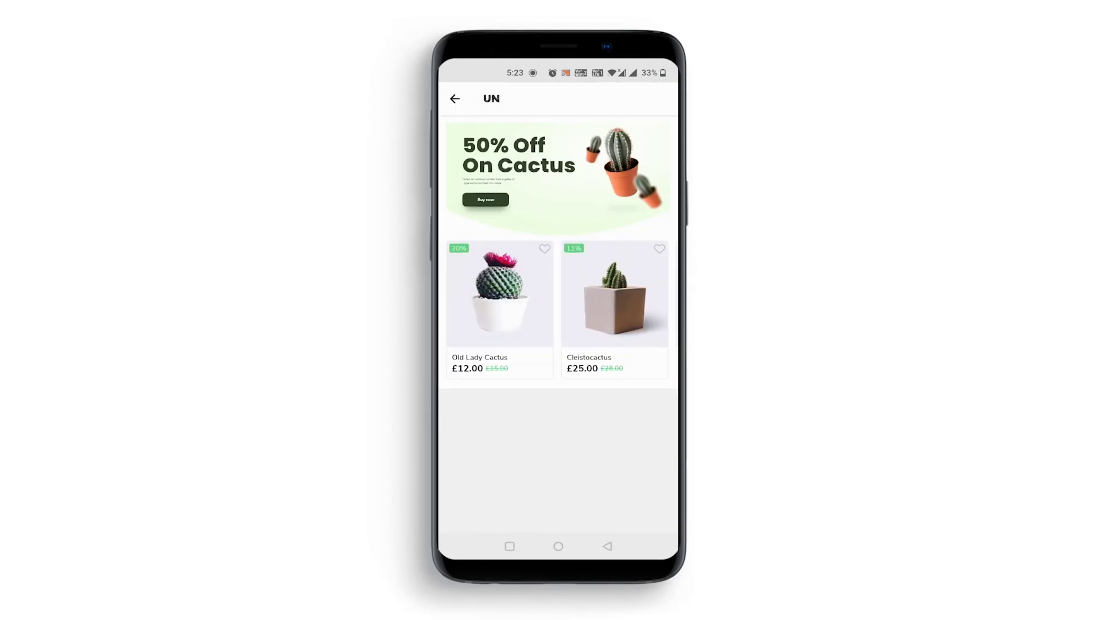
left_click(454, 99)
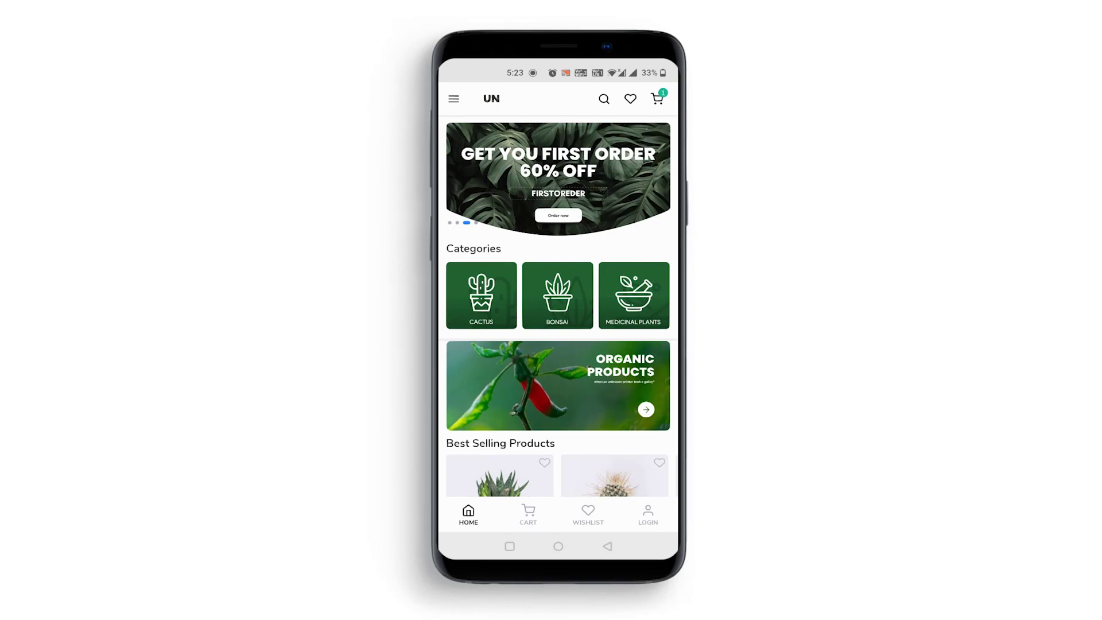
left_click_drag(586, 402, 620, 269)
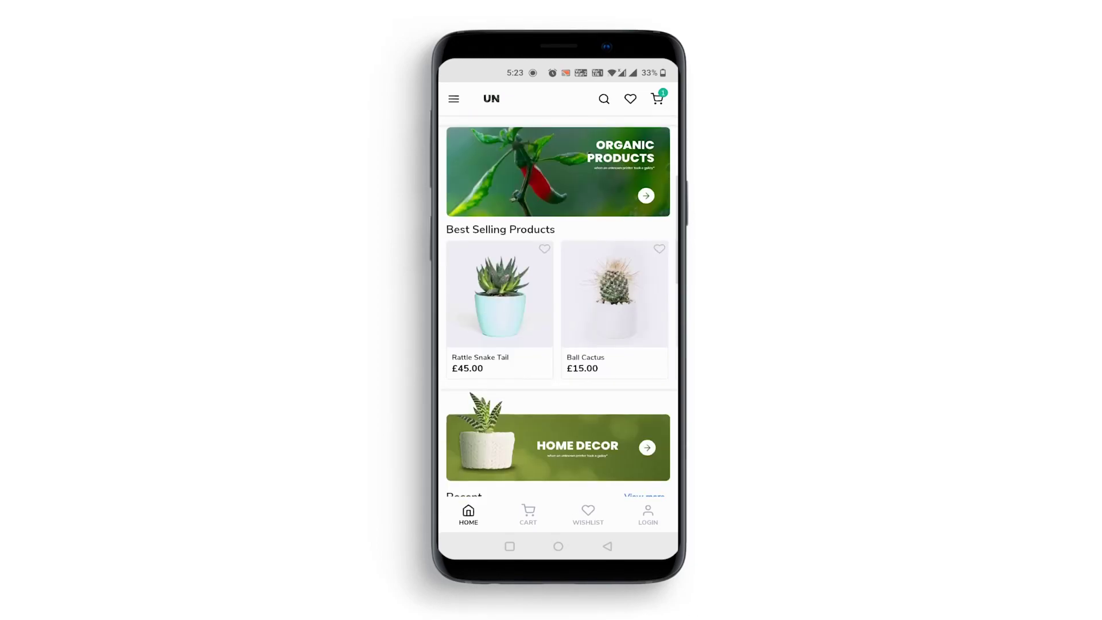
Step: Add Rattle Snake Tail to the cart, raise its quantity to 2 and proceed to checkout
left_click(499, 299)
left_click(619, 516)
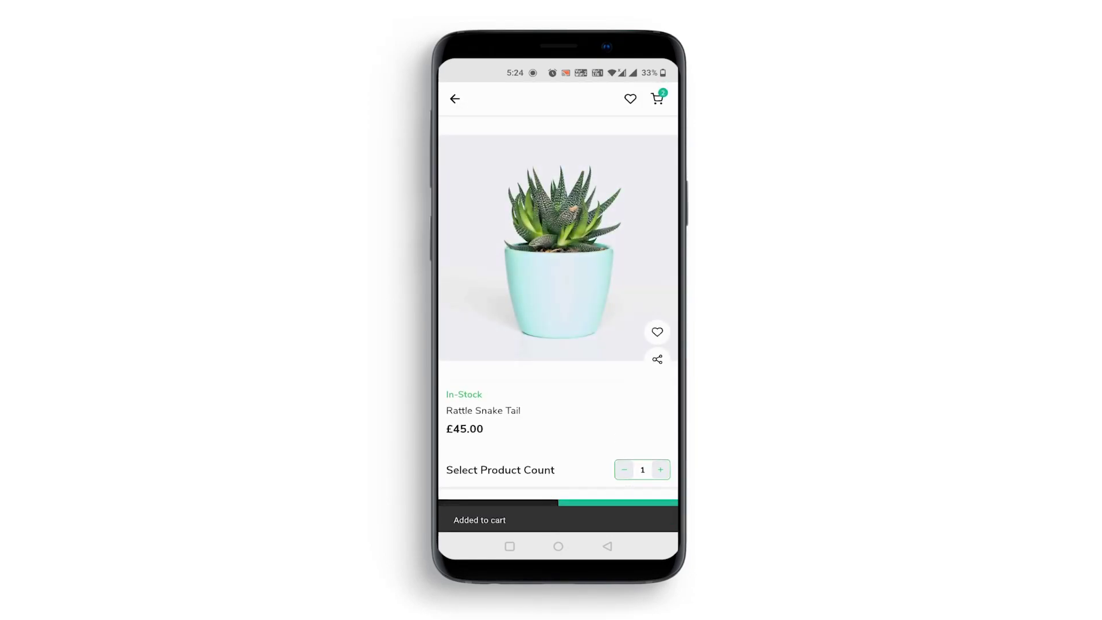
left_click(658, 99)
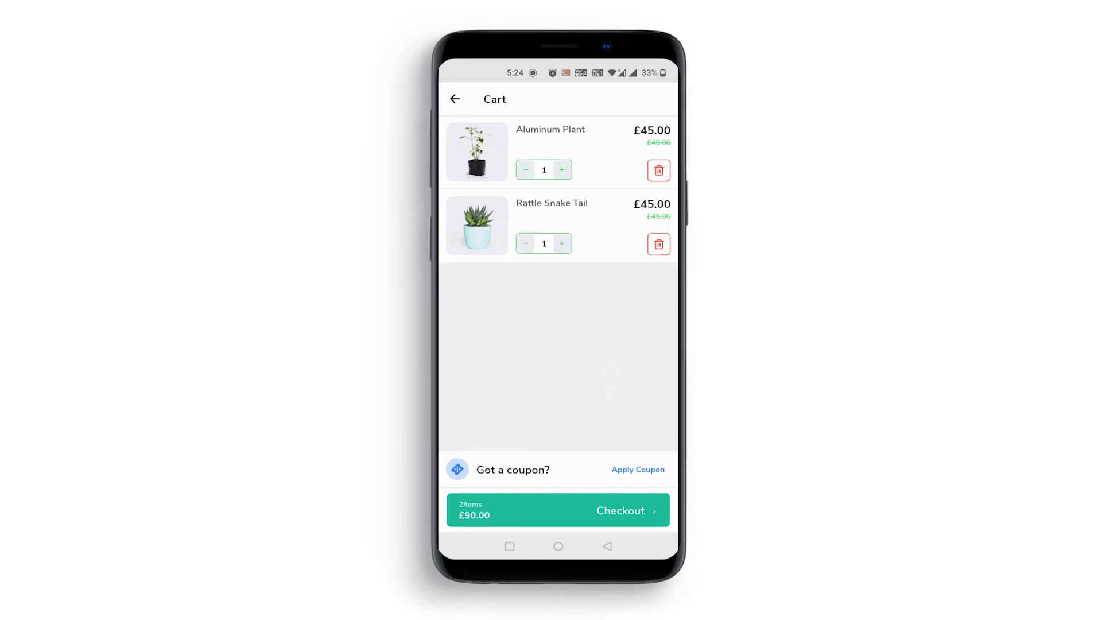
left_click(562, 243)
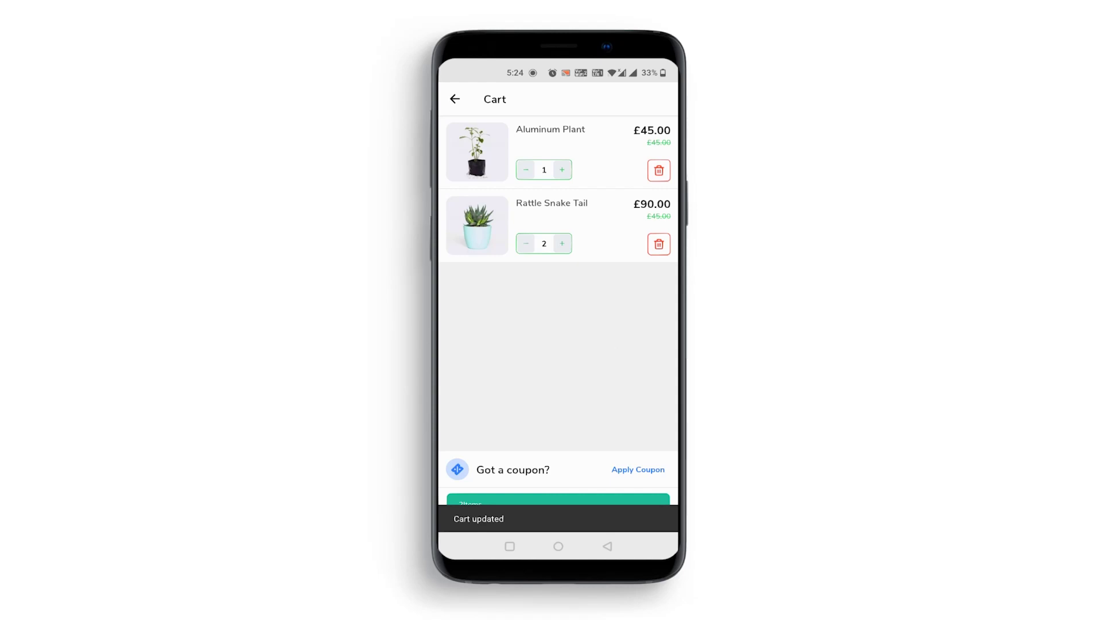
left_click(638, 469)
left_click(620, 510)
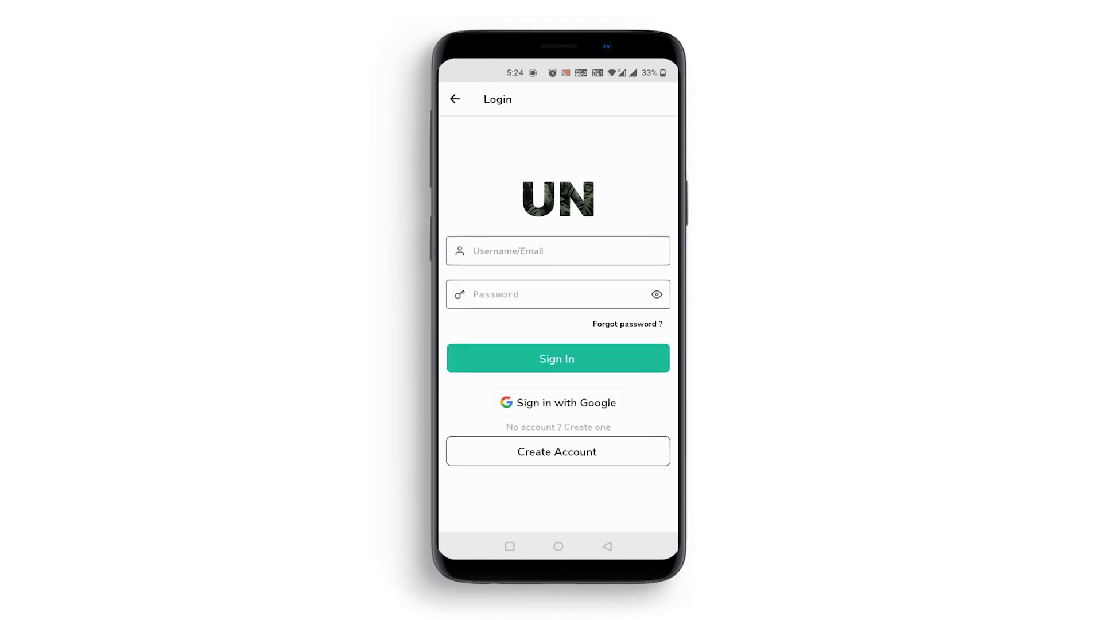
Step: Try the login screen's username field and the Sign in with Google option
left_click(558, 251)
left_click_drag(576, 490, 610, 406)
scroll(558, 306, "down", 3)
scroll(558, 307, "up", 5)
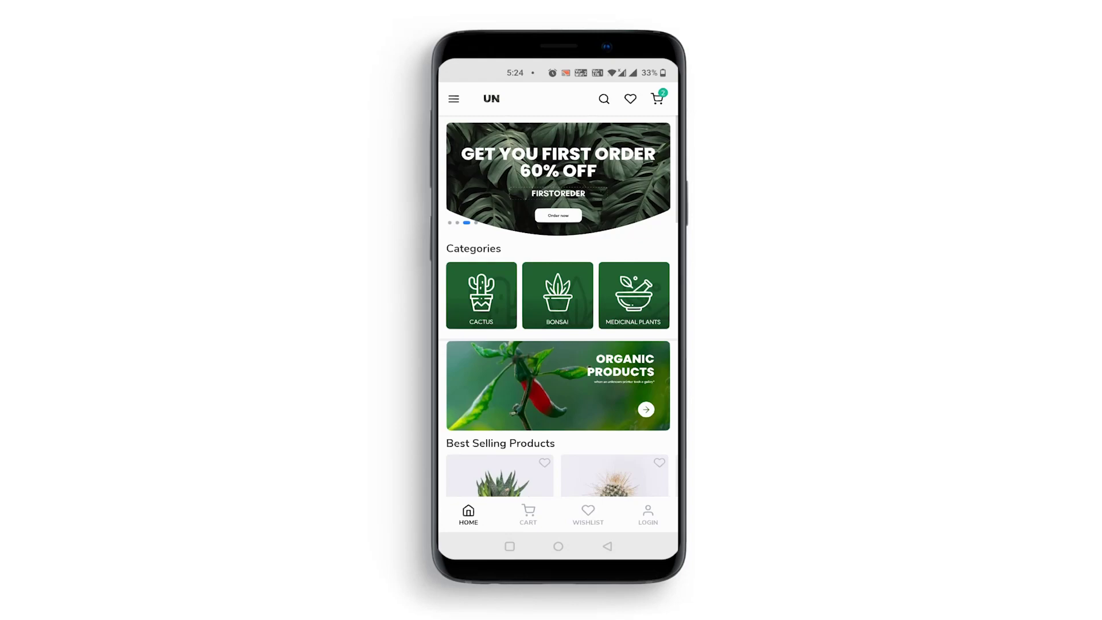
scroll(558, 307, "down", 3)
Step: View the two wishlisted plants, then return to Home and scroll the feed
left_click(588, 515)
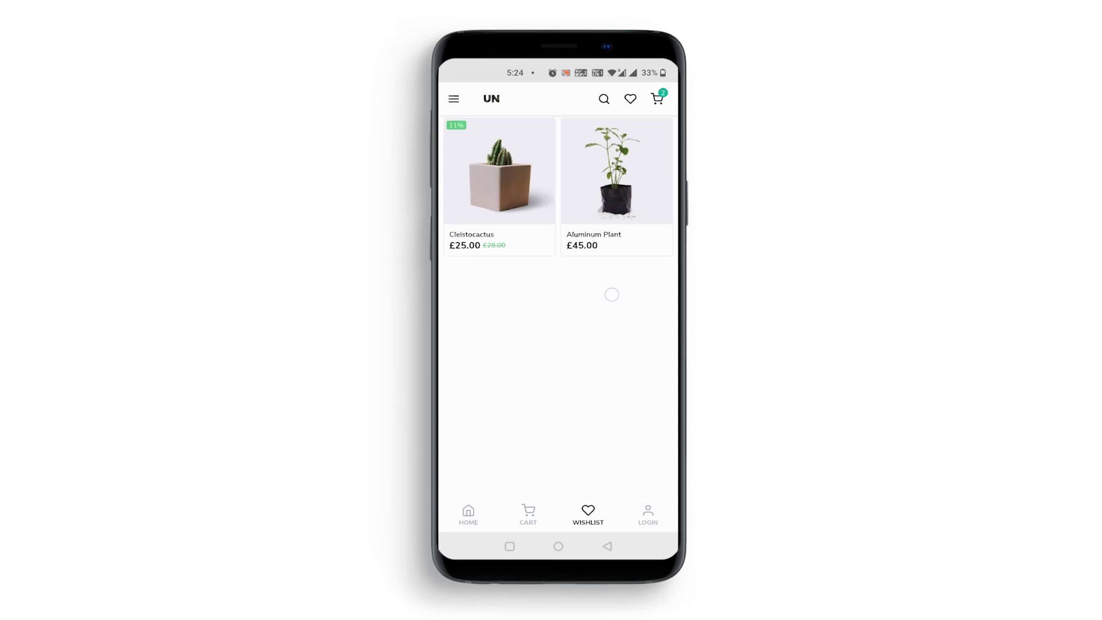
left_click(463, 509)
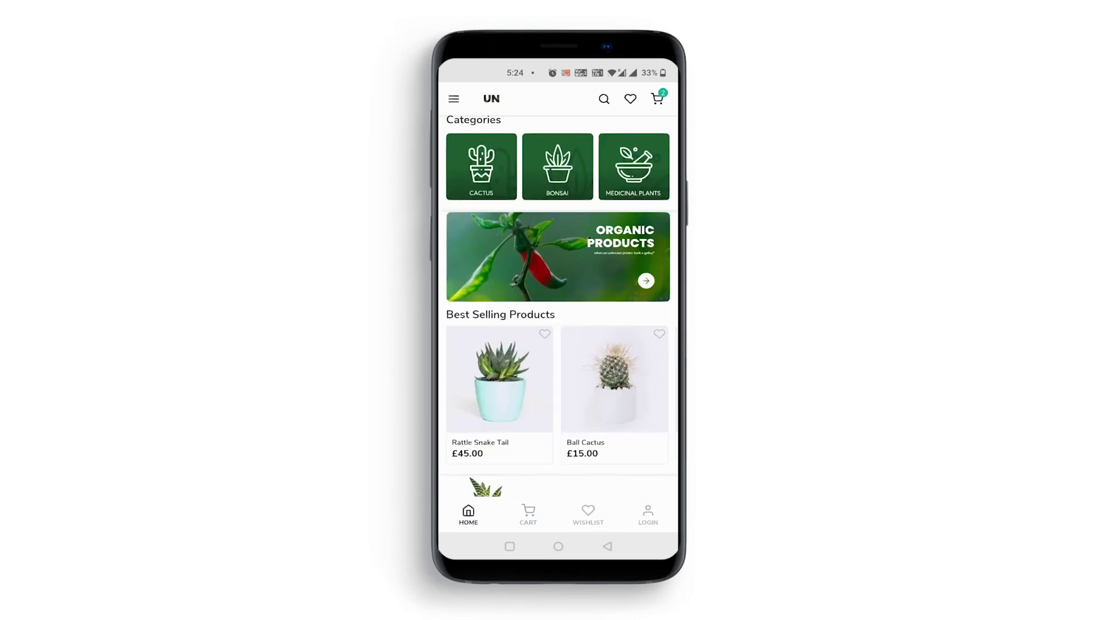
left_click_drag(586, 254, 587, 384)
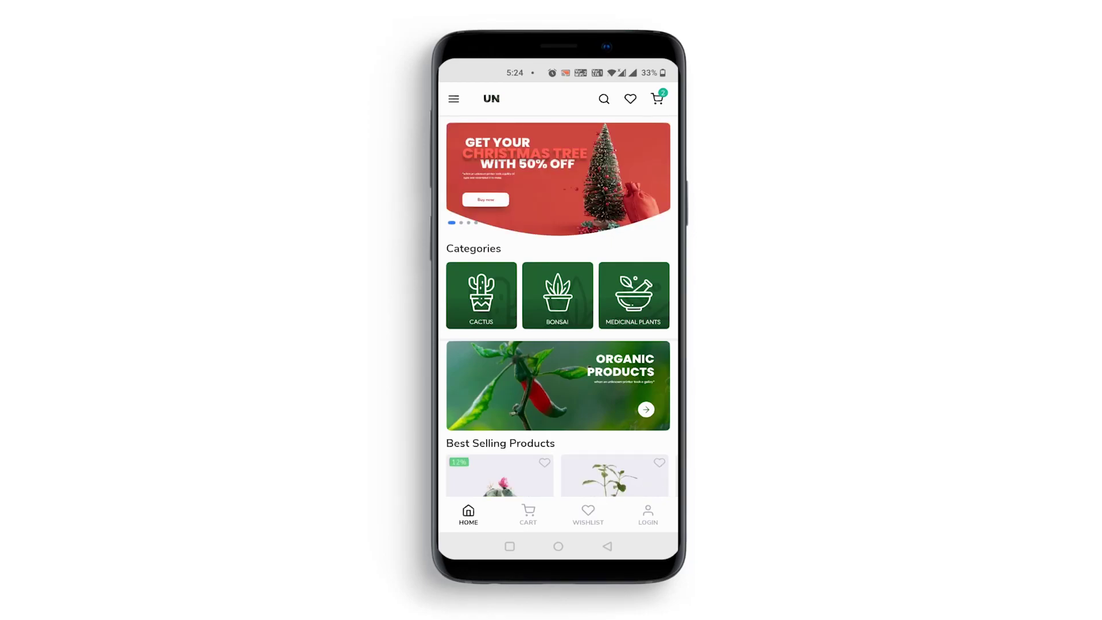
left_click_drag(574, 402, 574, 201)
left_click_drag(625, 291, 625, 436)
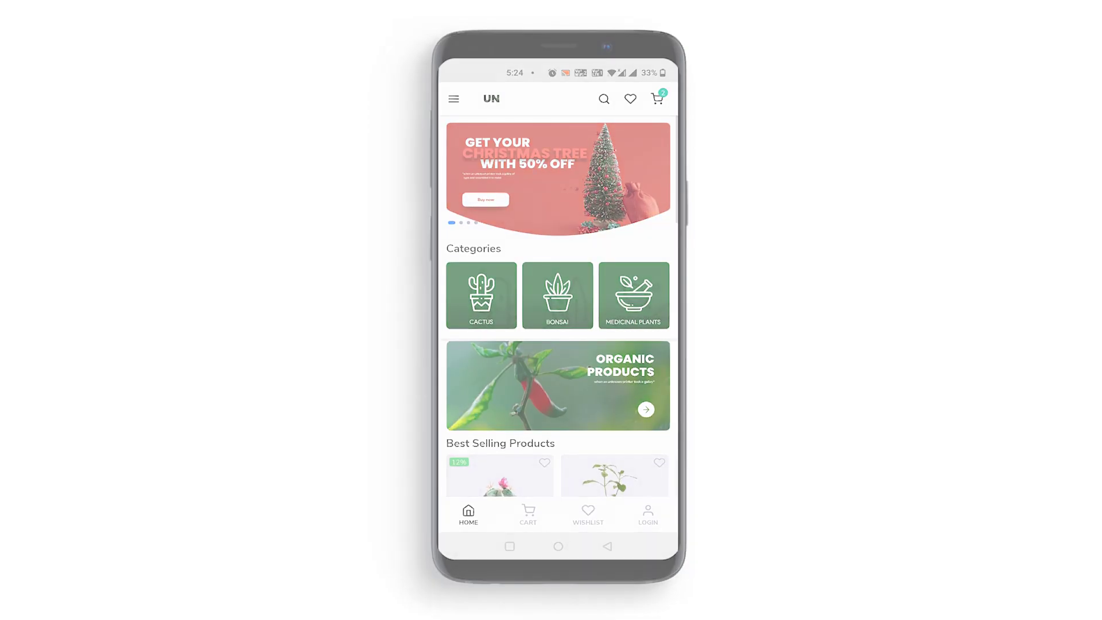